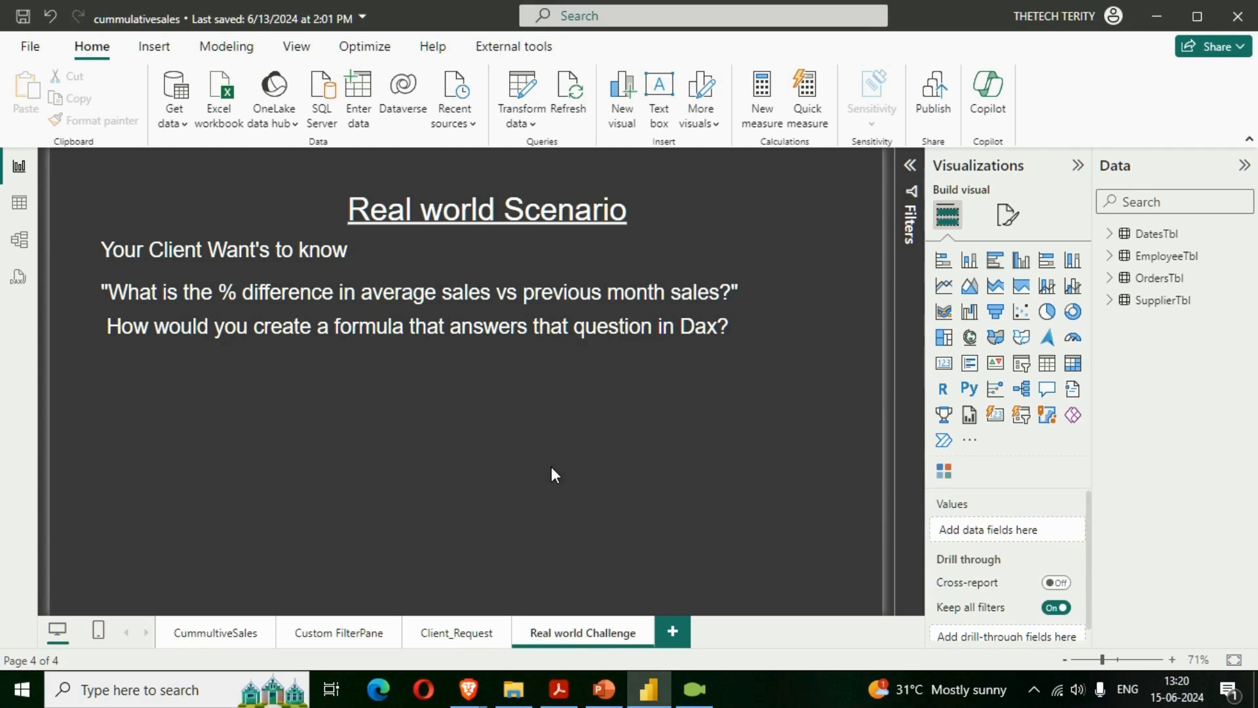
Step: Add a new report page and insert a table visual enlarged to fill most of the canvas
click(675, 632)
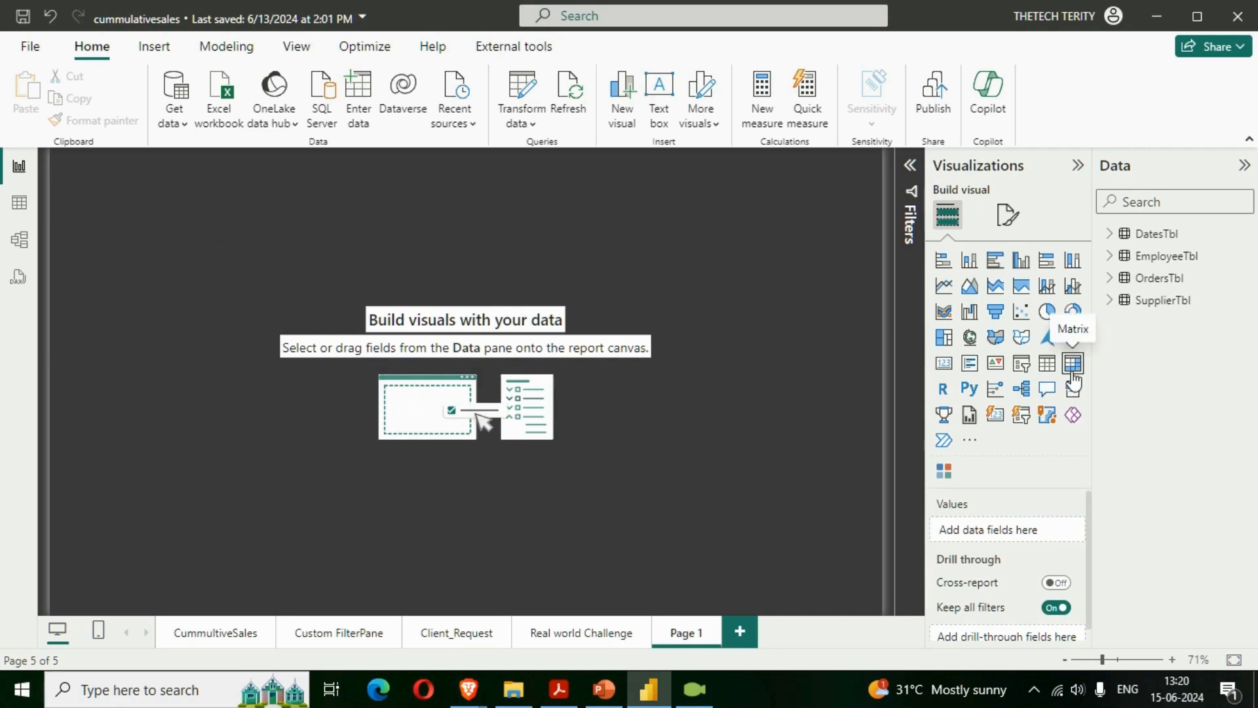
click(1046, 364)
drag(127, 239, 244, 320)
drag(344, 412, 773, 568)
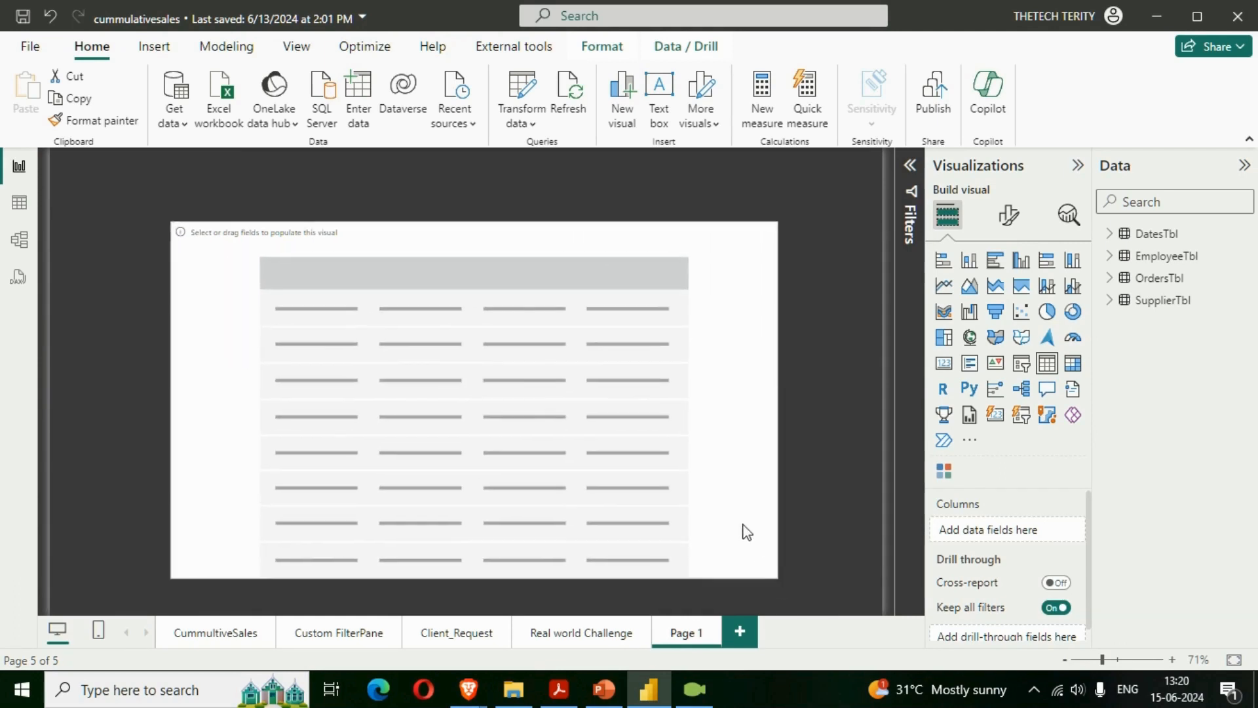
Step: Add the Date hierarchy from DatesTbl to the table, keeping only the Year and Month levels
click(1109, 233)
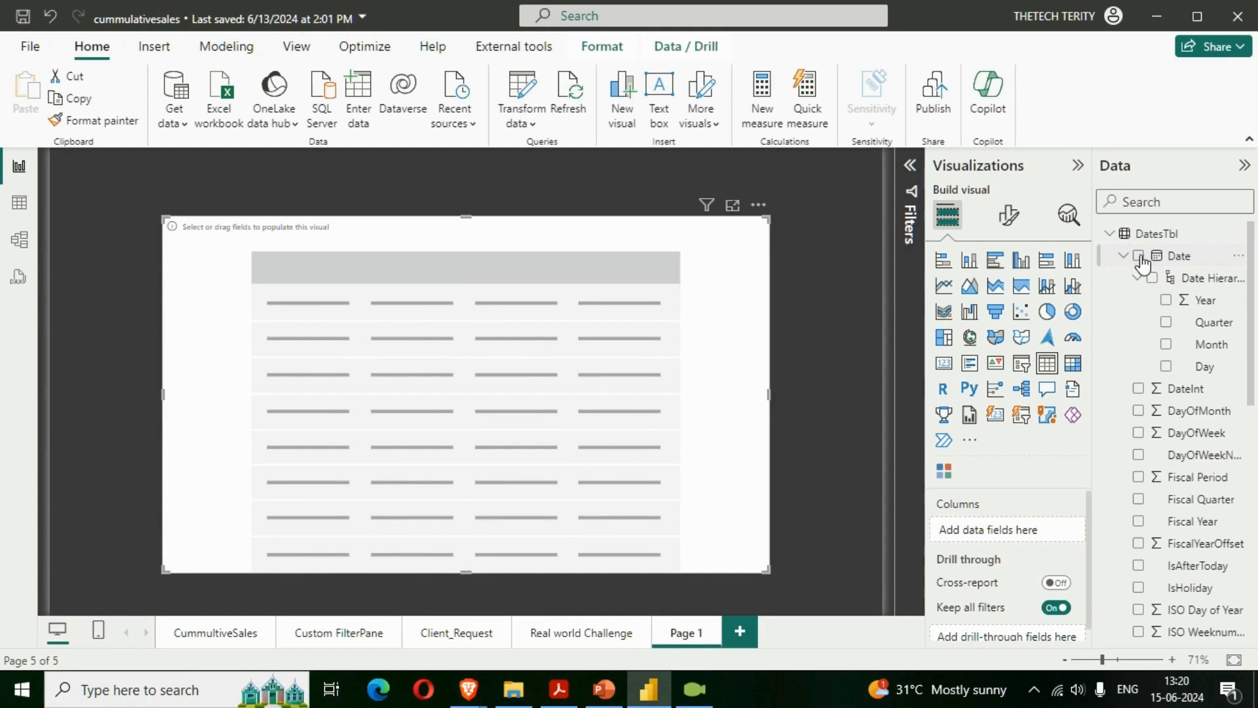
click(1138, 256)
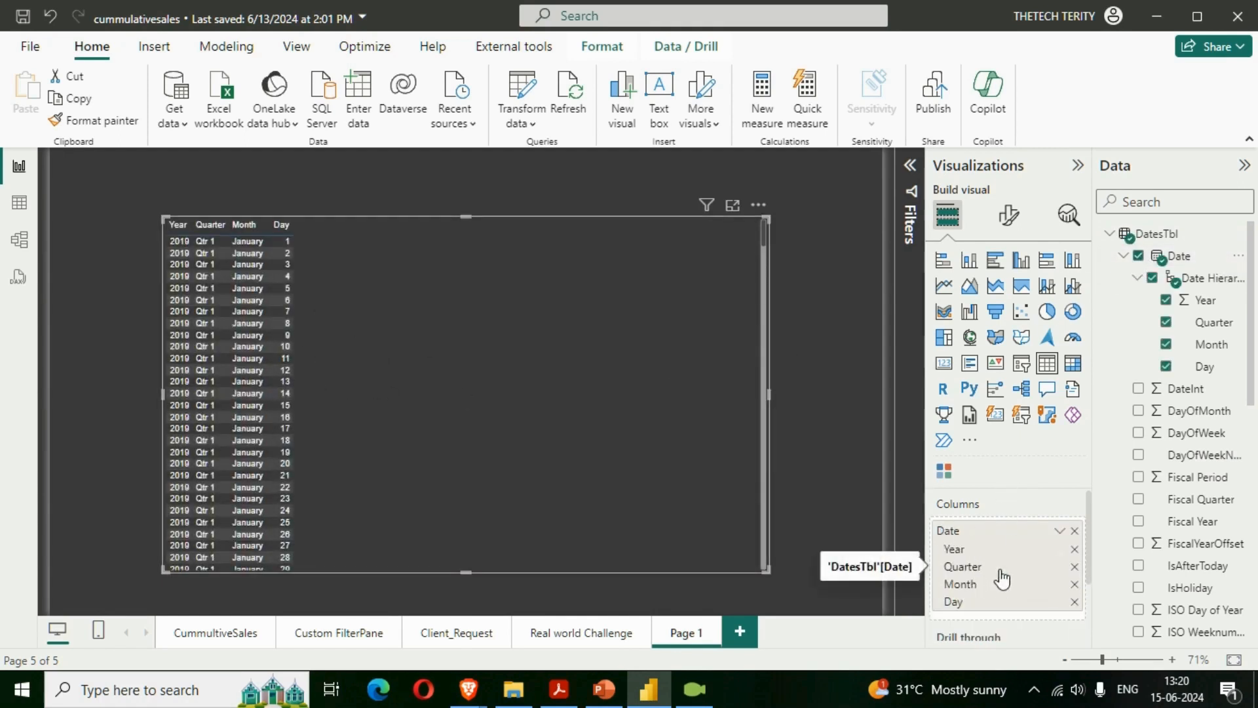
click(1074, 566)
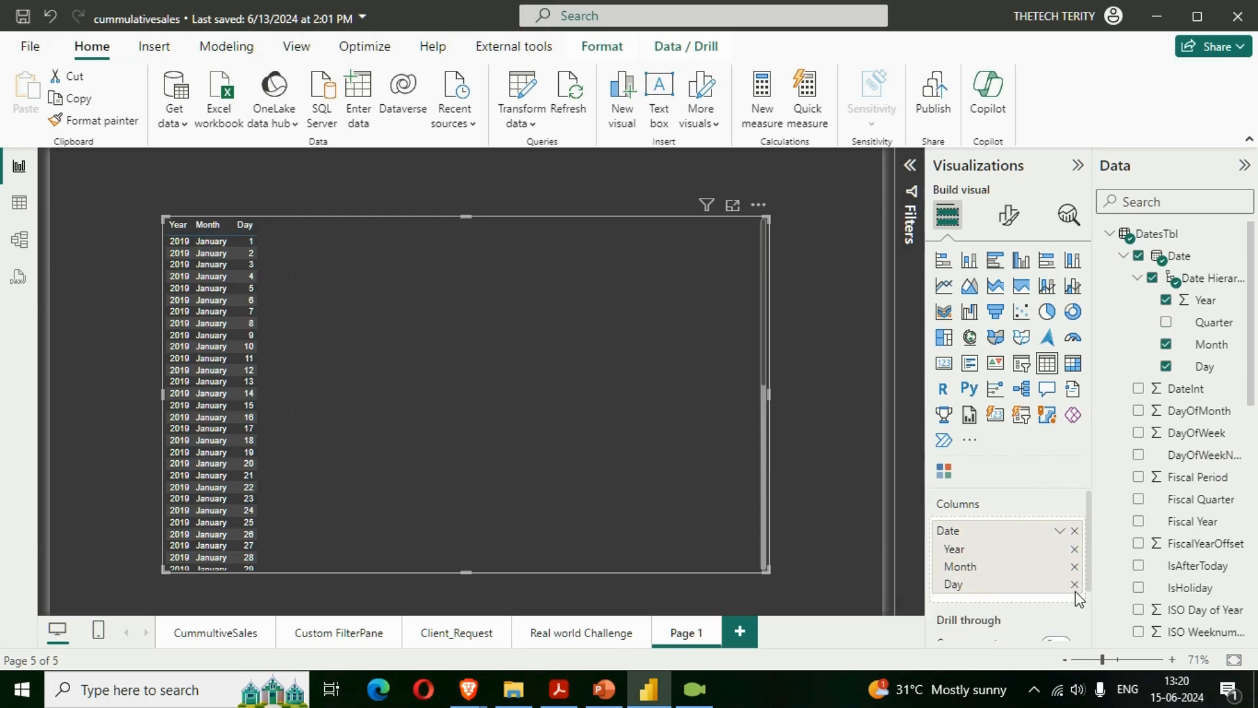
click(1074, 584)
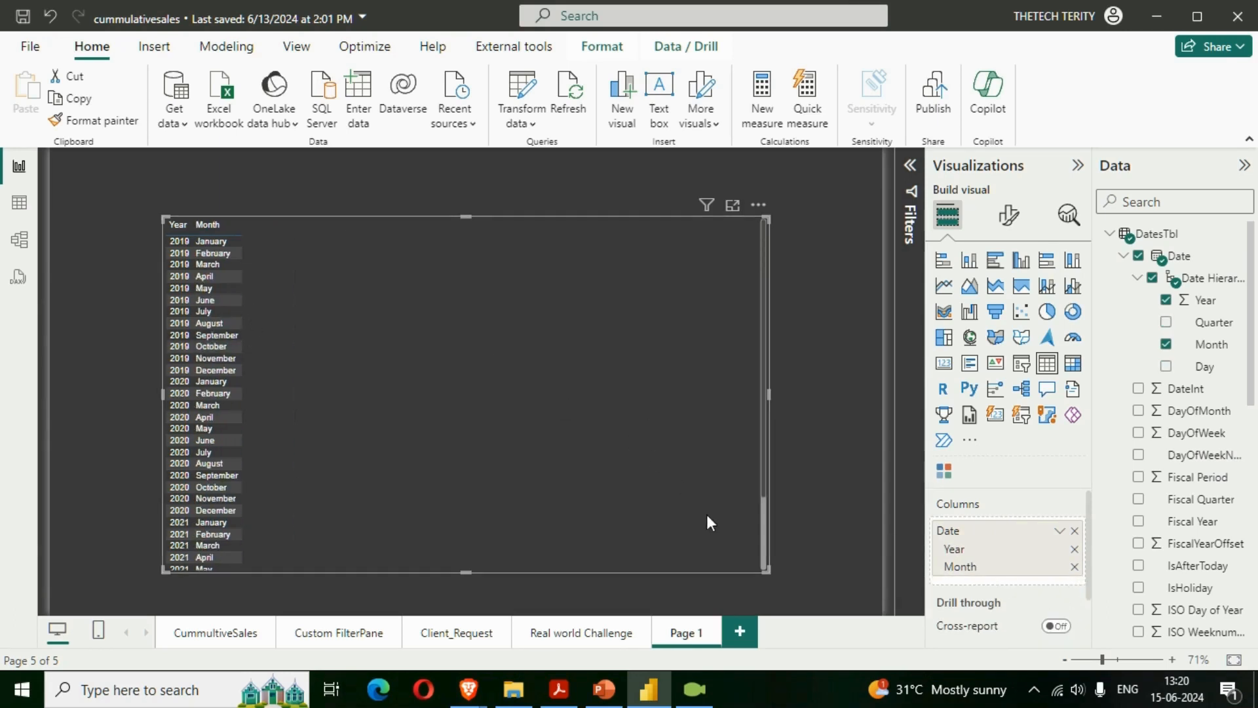
Step: Widen the table visual slightly and set the font size of its values to 16
drag(768, 569, 815, 596)
click(1009, 214)
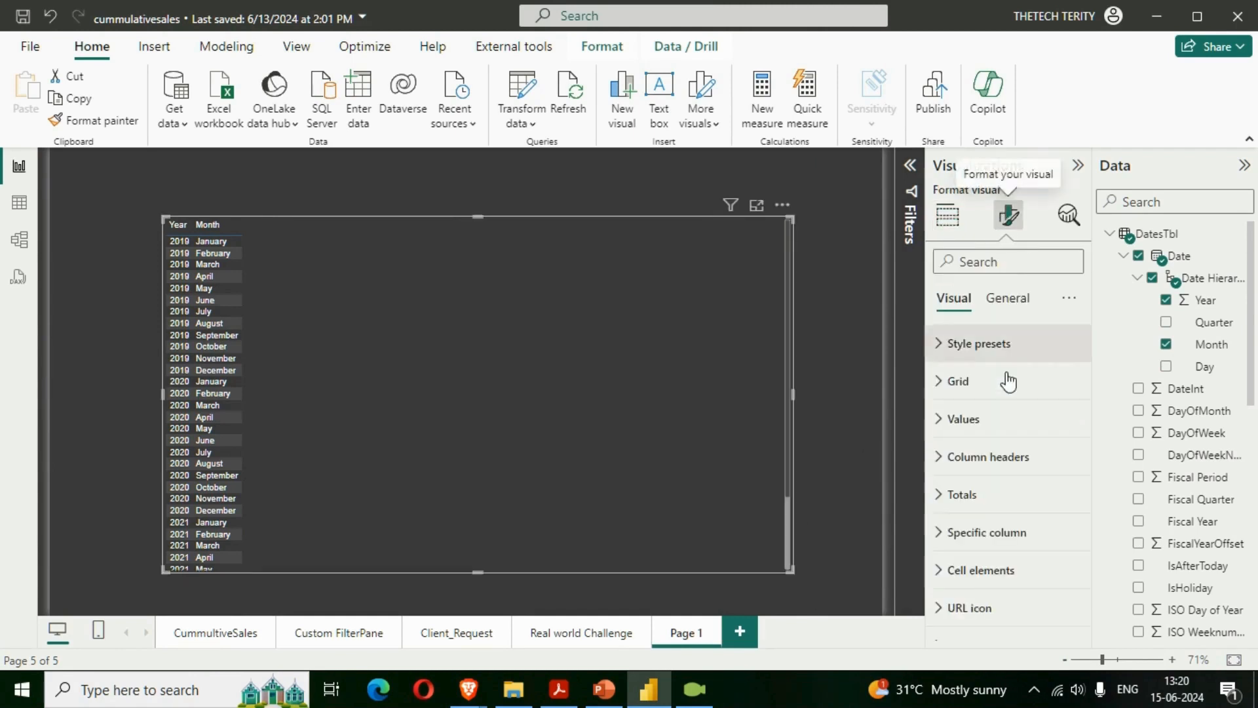
click(993, 420)
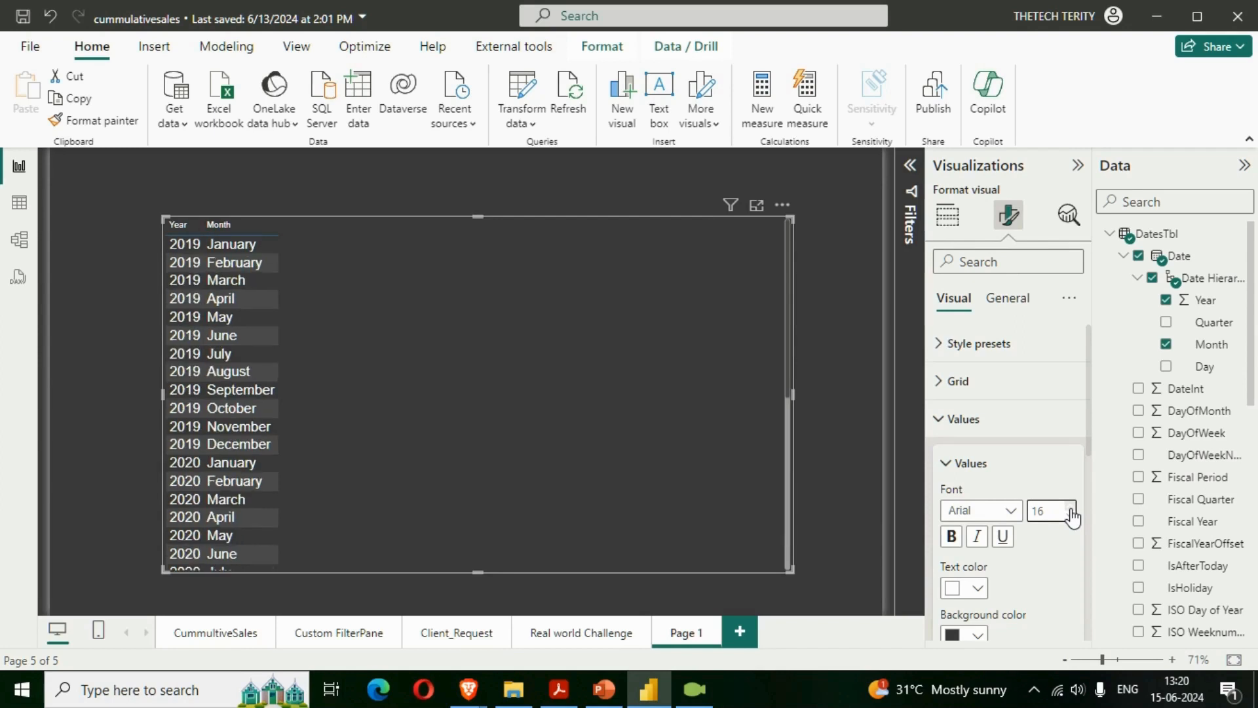
Step: Format the table's column headers in bold with font size 16
scroll(1001, 544, down, 5)
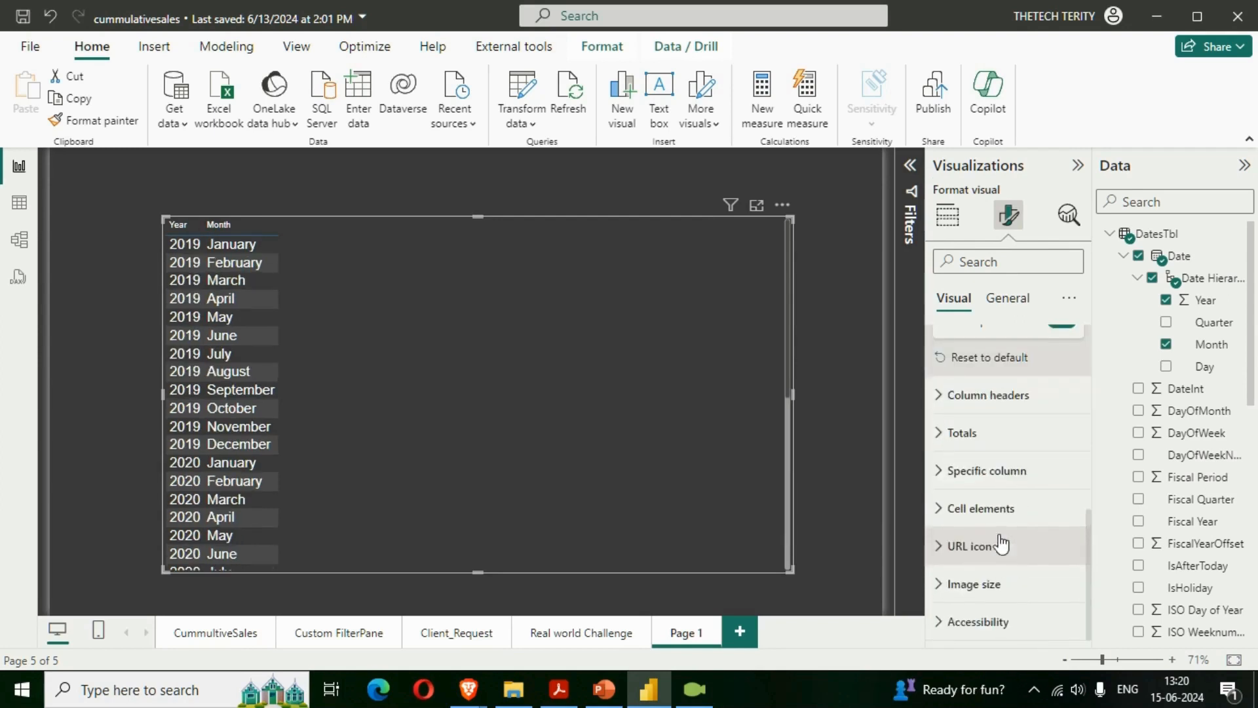
click(983, 395)
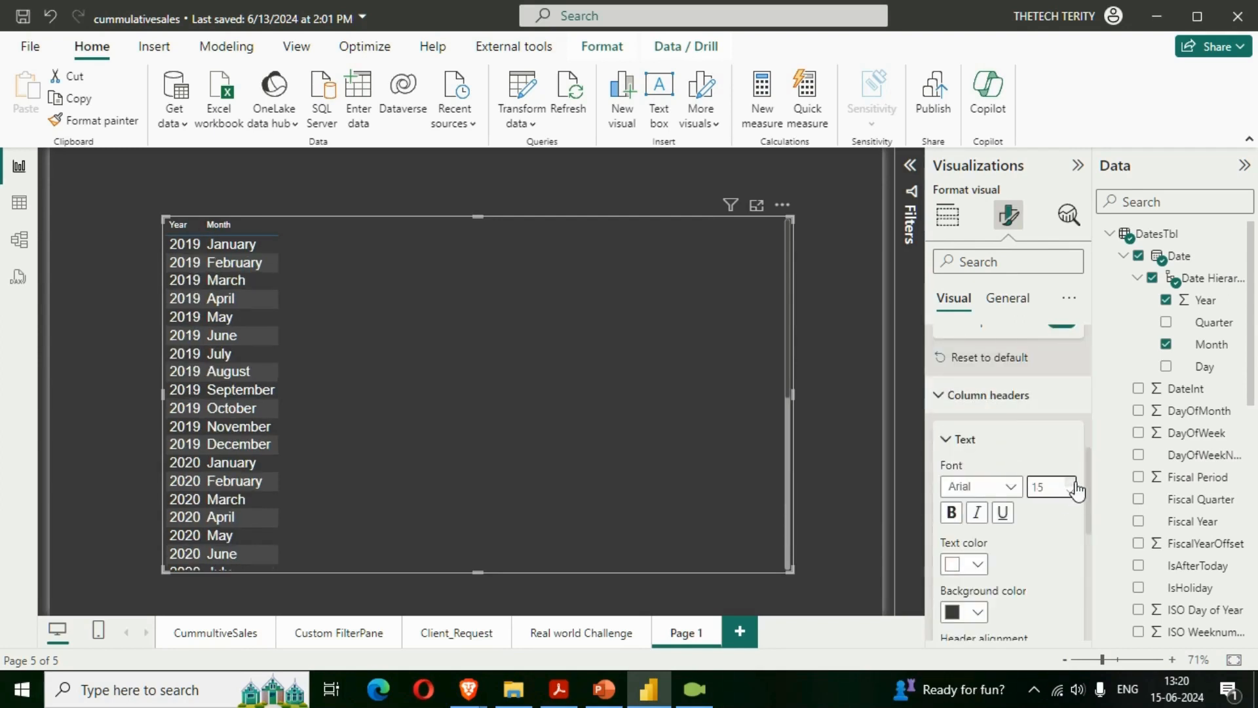
click(1070, 482)
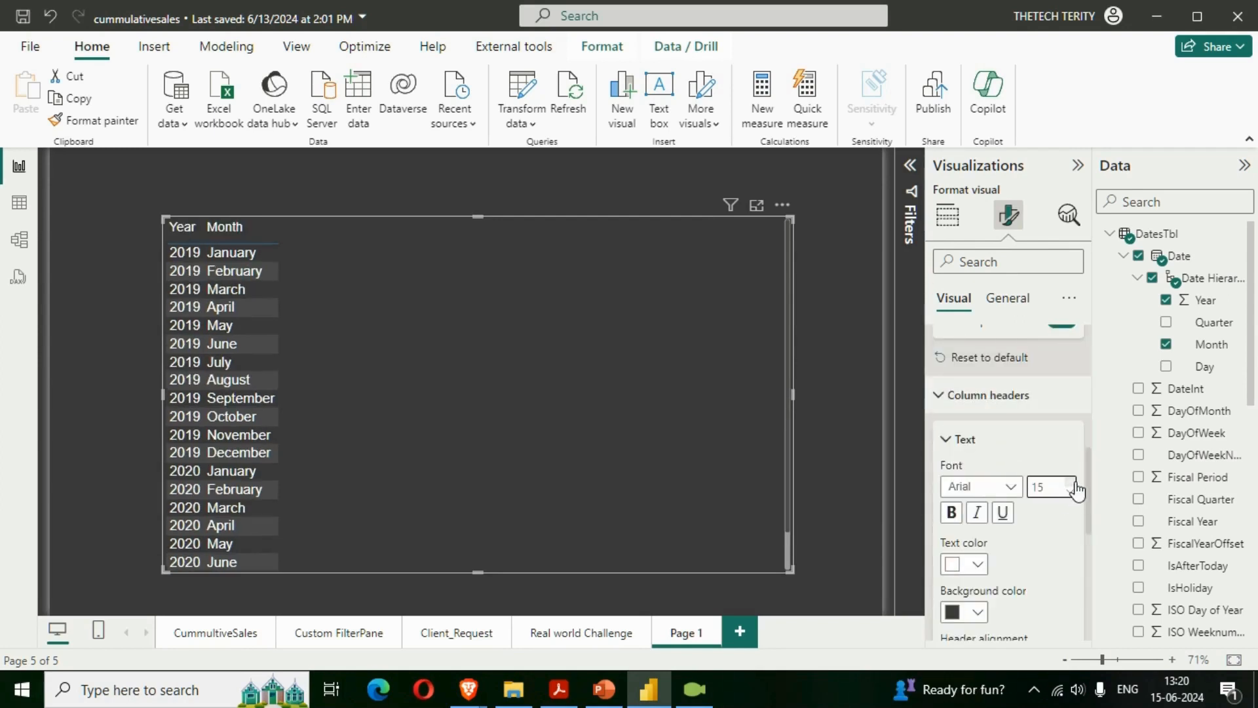
click(955, 519)
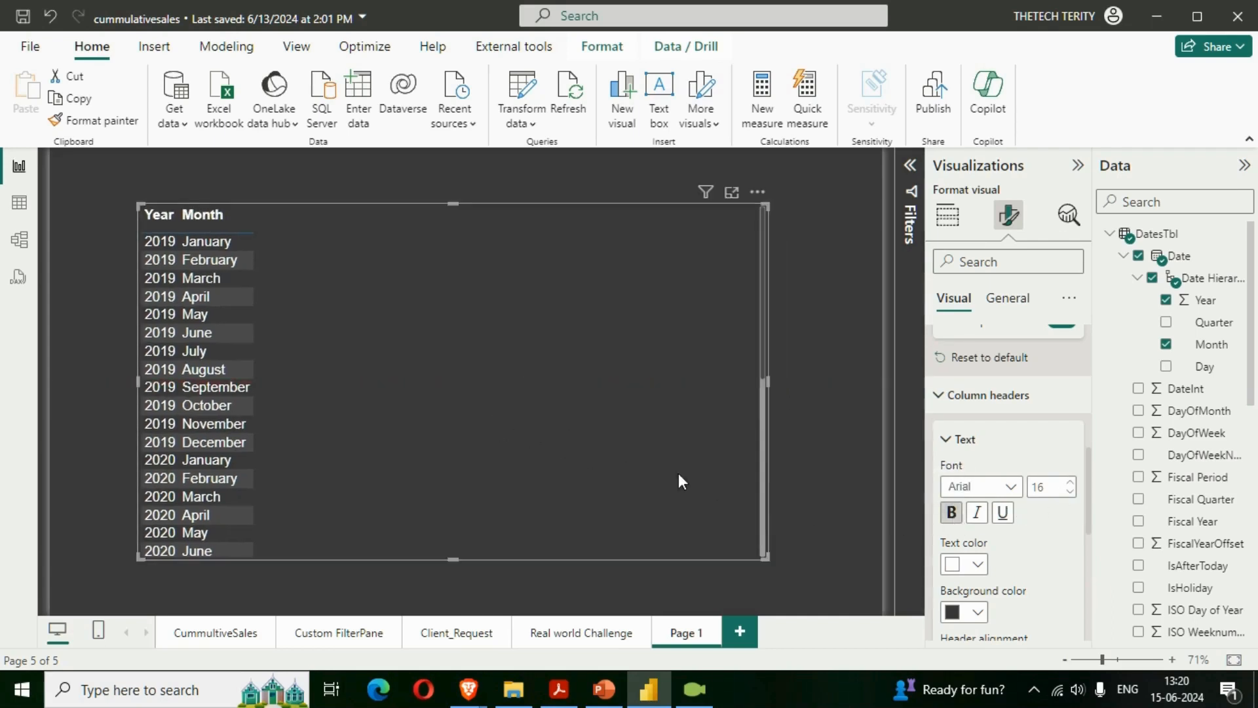
Step: Make the table visual narrower and taller, and move it up on the canvas
drag(766, 558, 648, 594)
click(1110, 234)
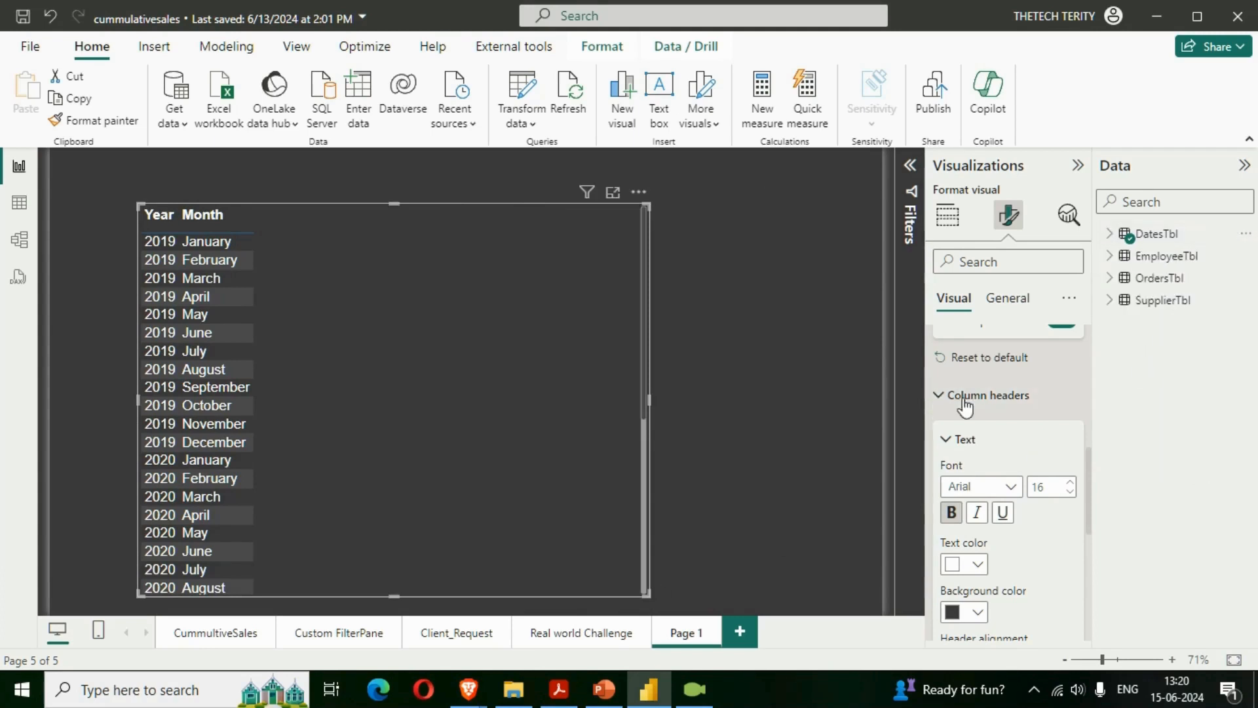
drag(603, 530, 556, 492)
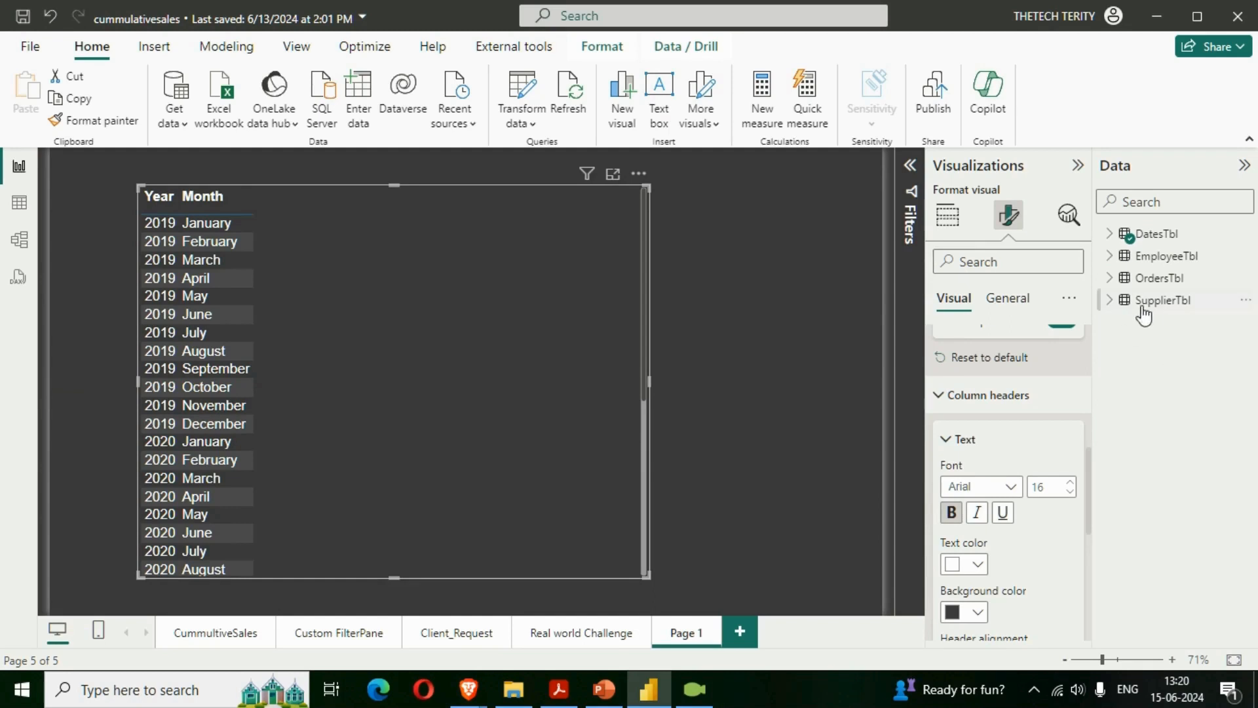
Step: Add the Sales field from OrdersTbl to the table, widening the field list for readability
click(1109, 278)
scroll(1168, 468, down, 2)
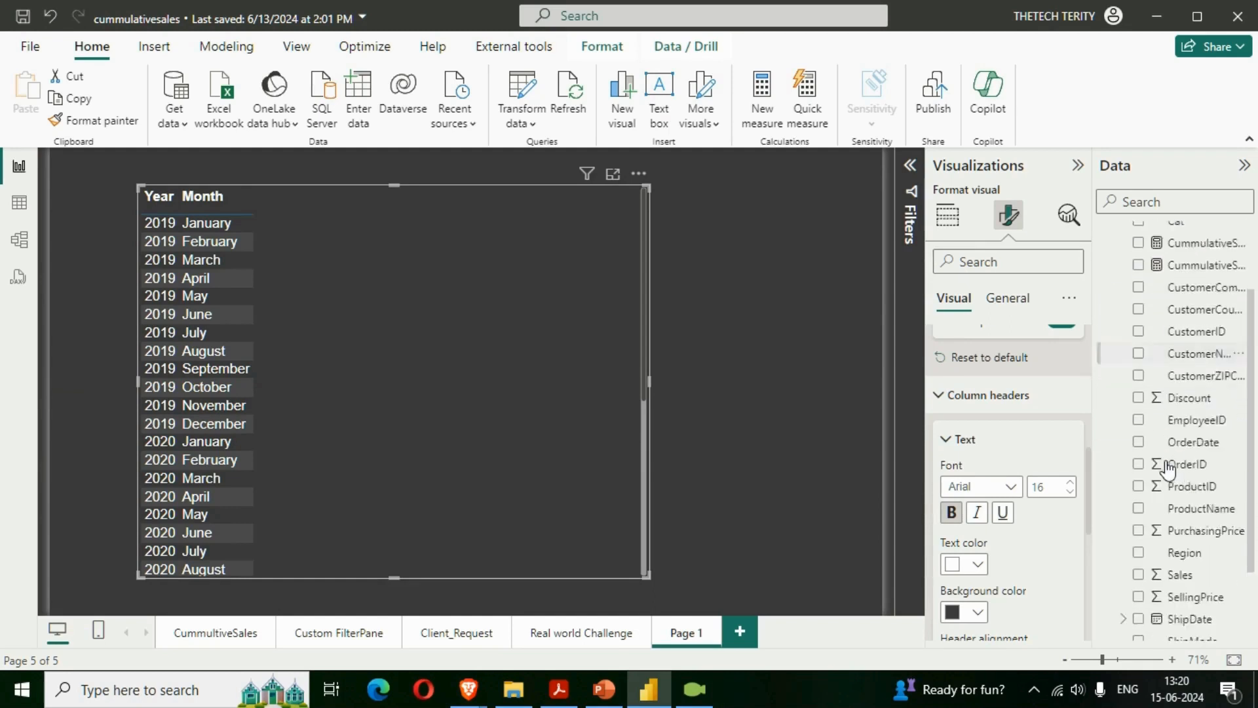
scroll(1168, 469, down, 2)
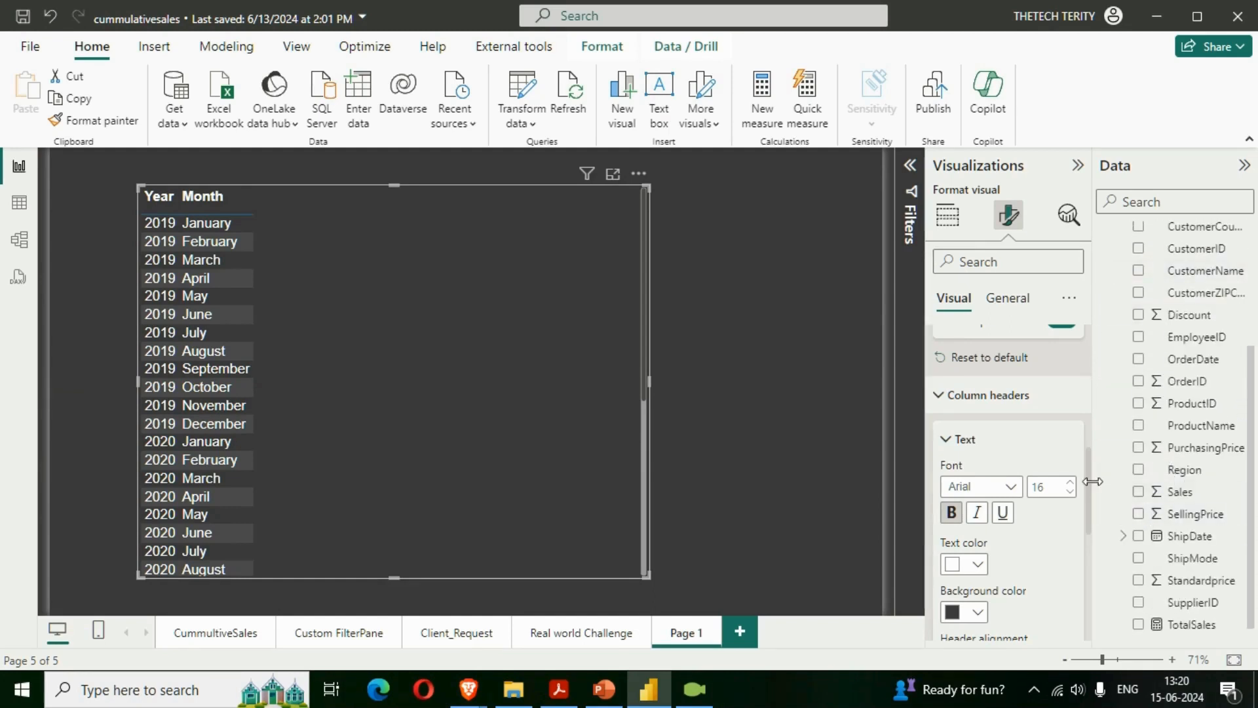
drag(1093, 481, 1060, 481)
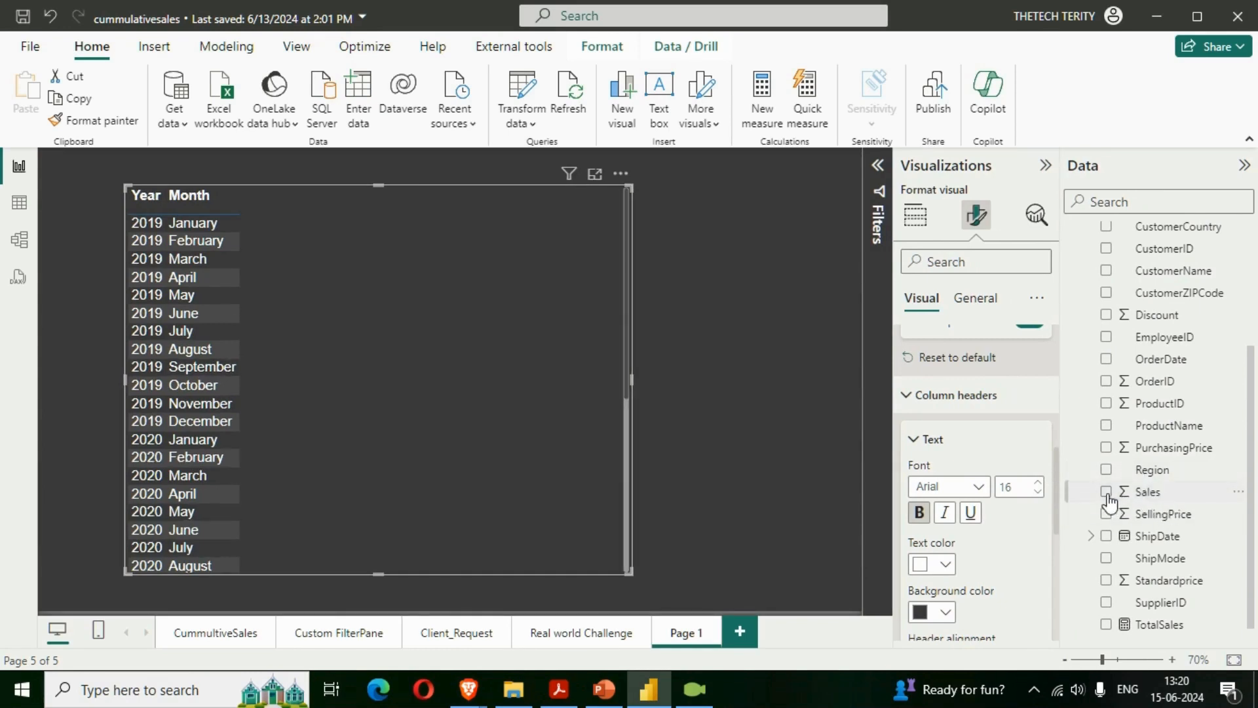
click(1107, 492)
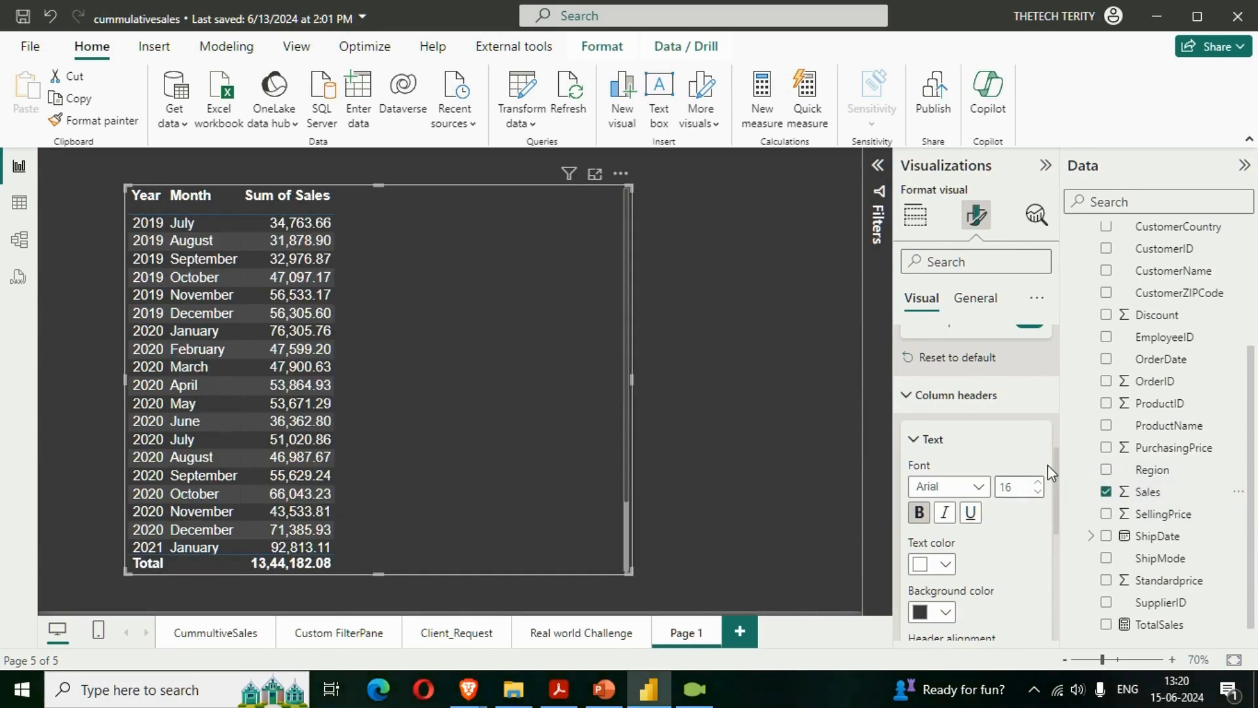
Step: Change the aggregation of the table's Sales column to Average
click(916, 215)
scroll(983, 543, down, 2)
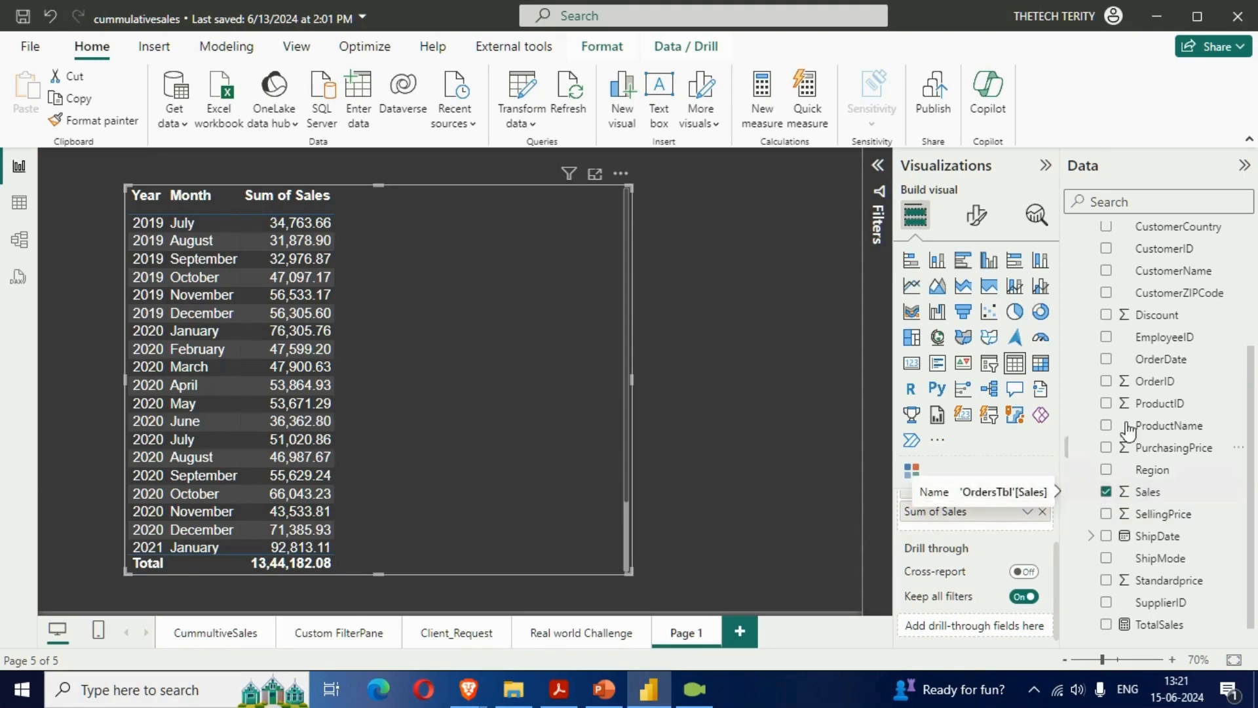
scroll(1148, 305, up, 3)
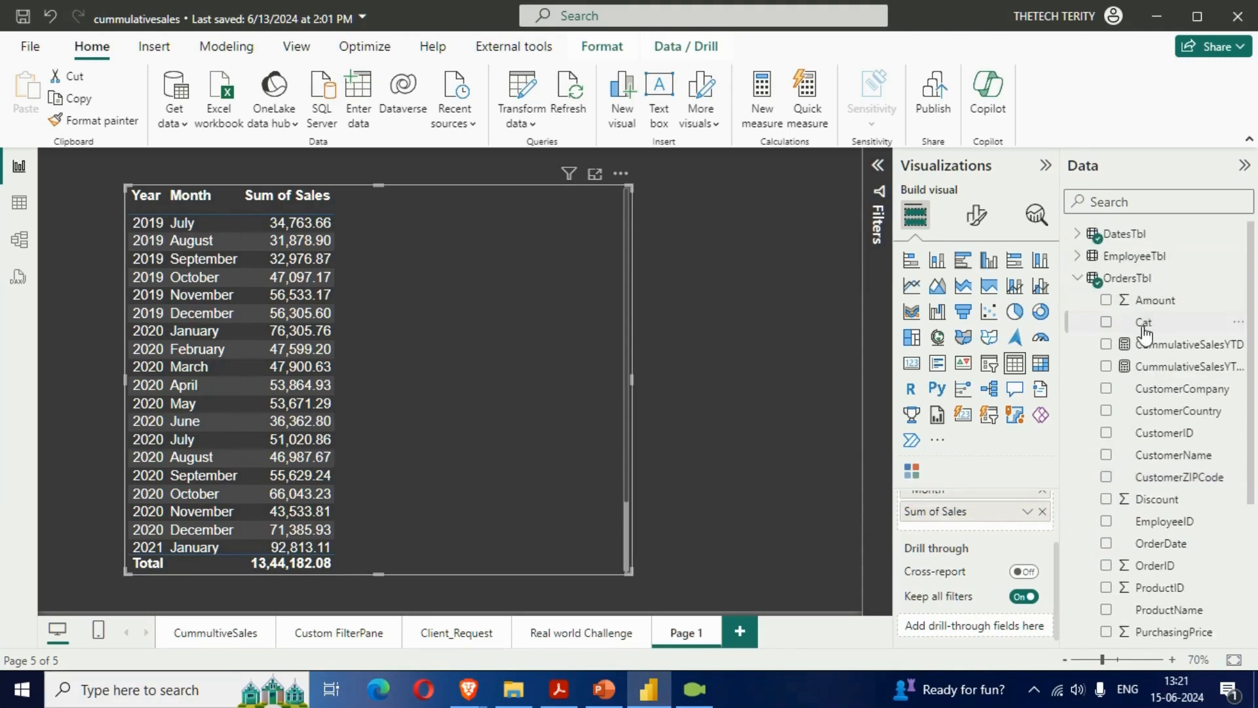
scroll(1148, 347, down, 3)
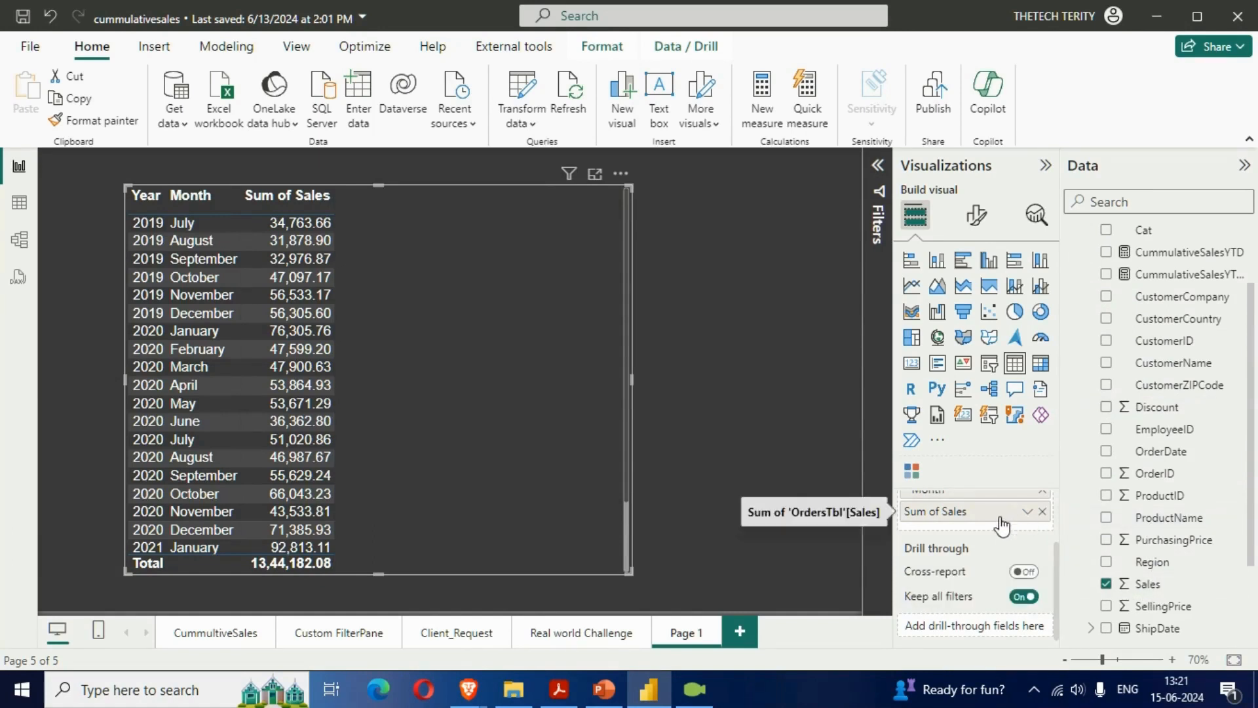
click(1027, 512)
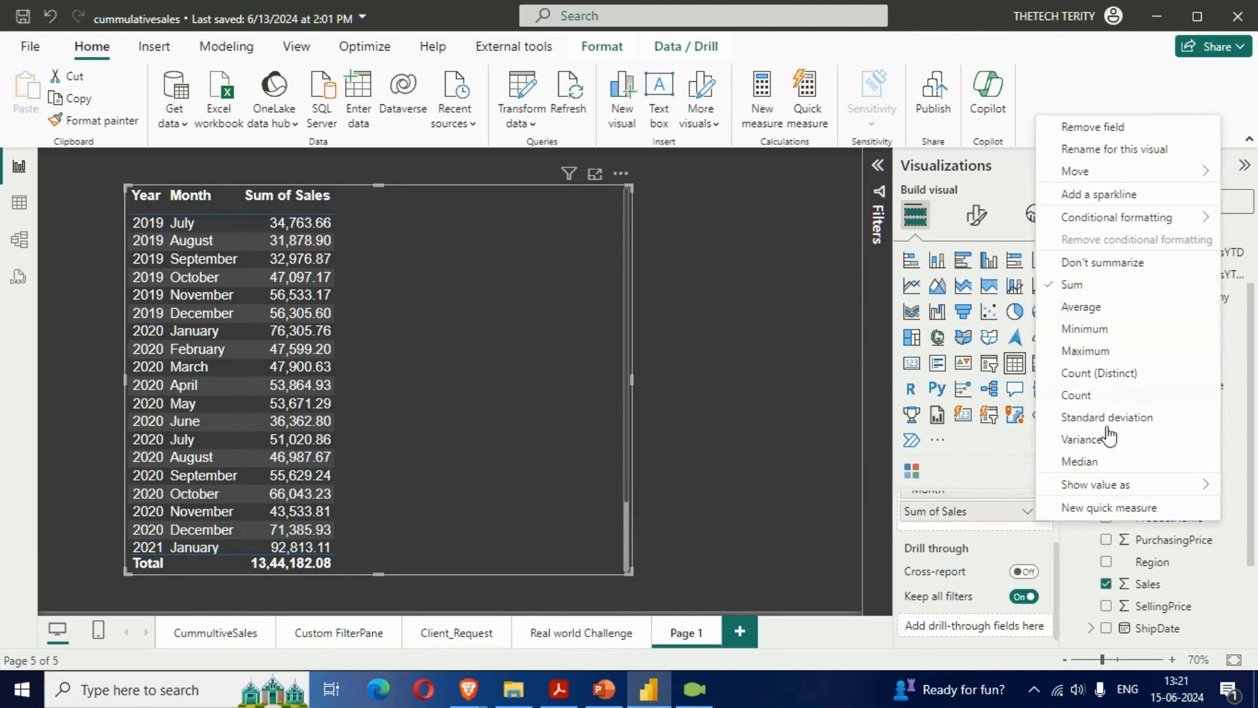
click(1090, 315)
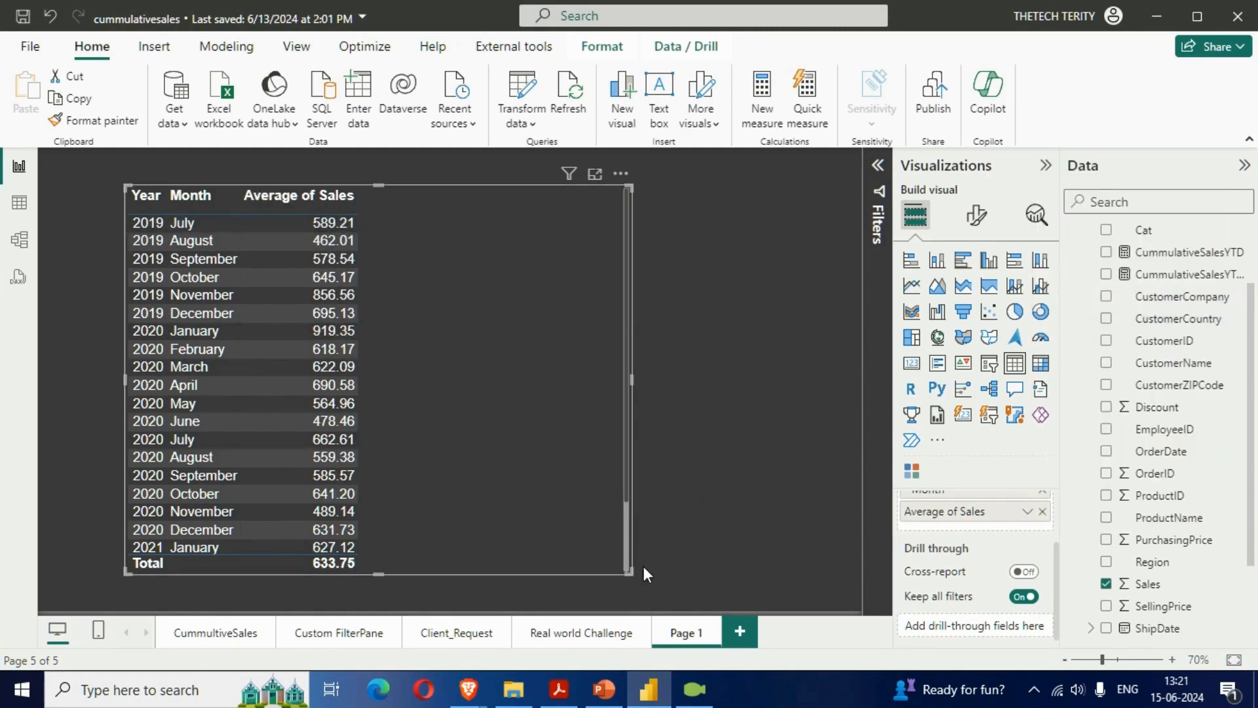
Step: Enlarge the table visual, move it up to use the full canvas height, and deselect it
drag(628, 569, 663, 603)
drag(618, 522, 612, 498)
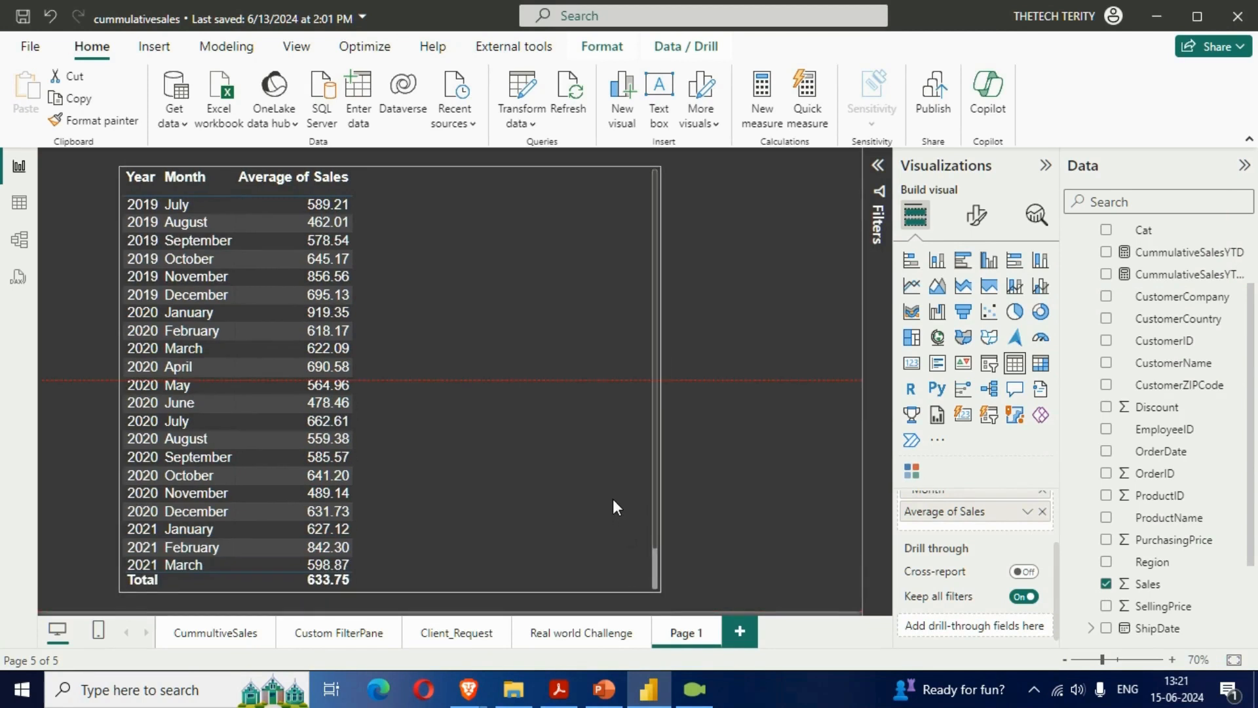
drag(658, 590, 682, 600)
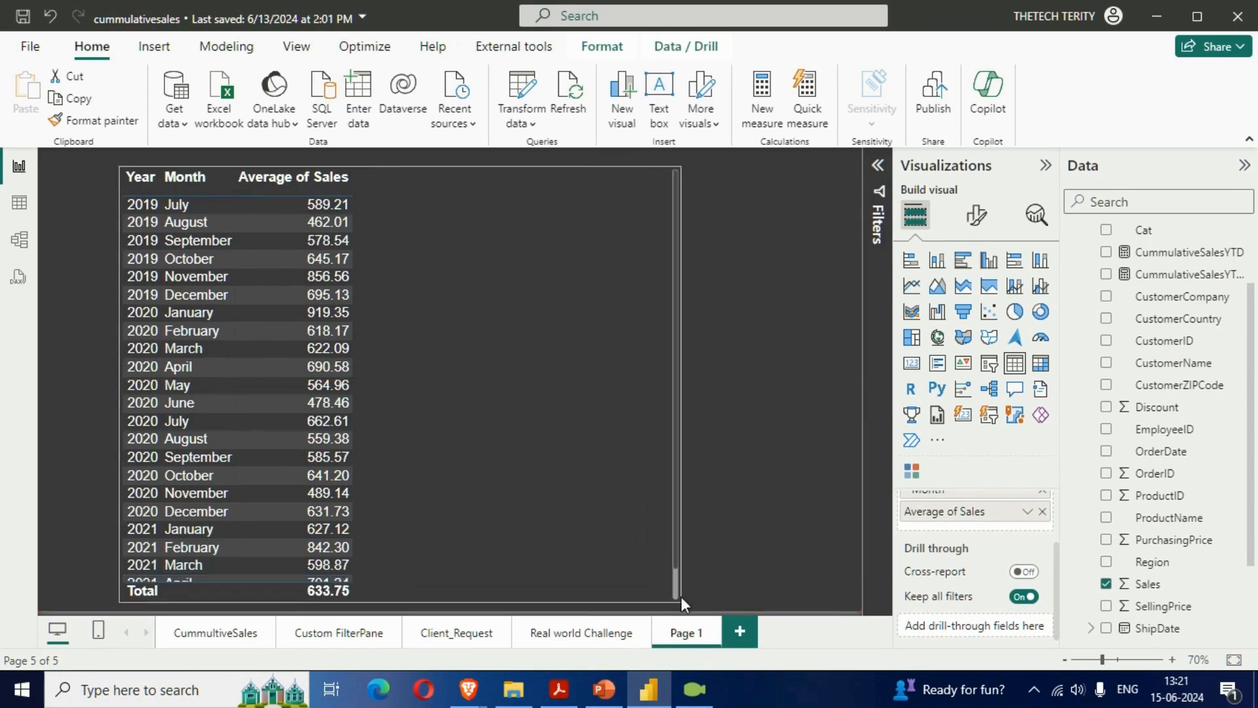
click(776, 426)
Step: Create a new measure in OrdersTbl and expand its formula editor
scroll(1130, 305, up, 3)
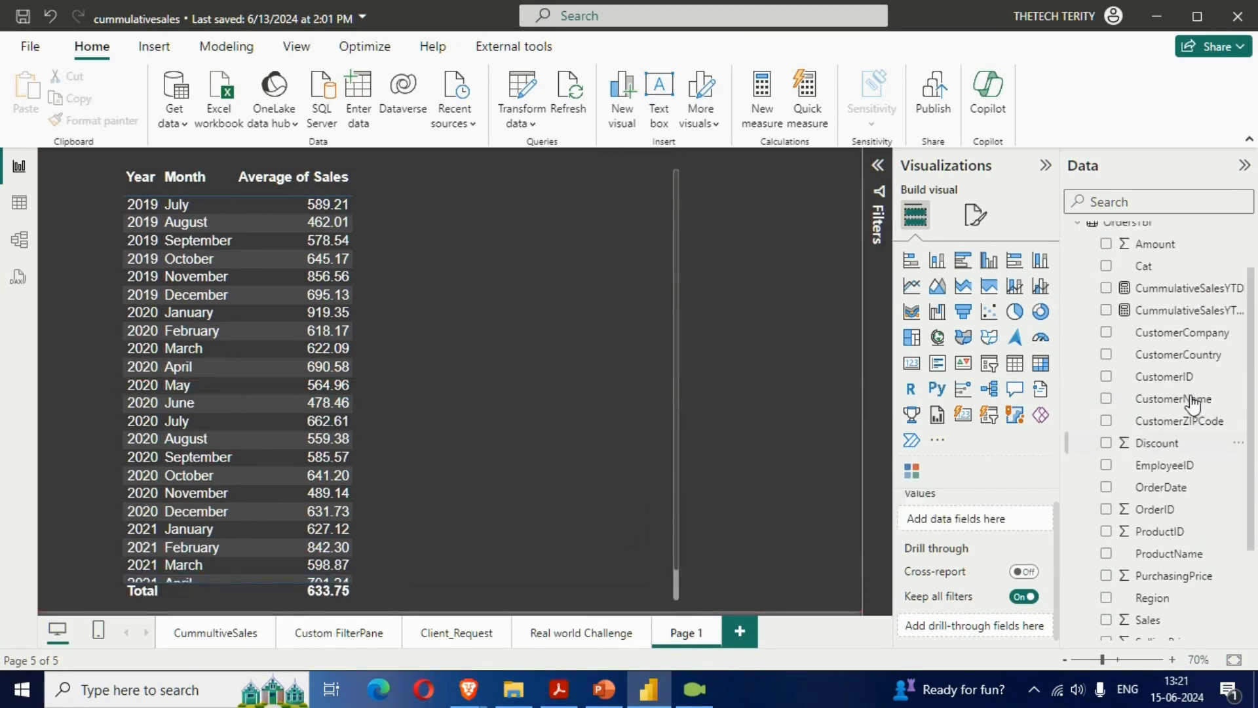
click(1081, 278)
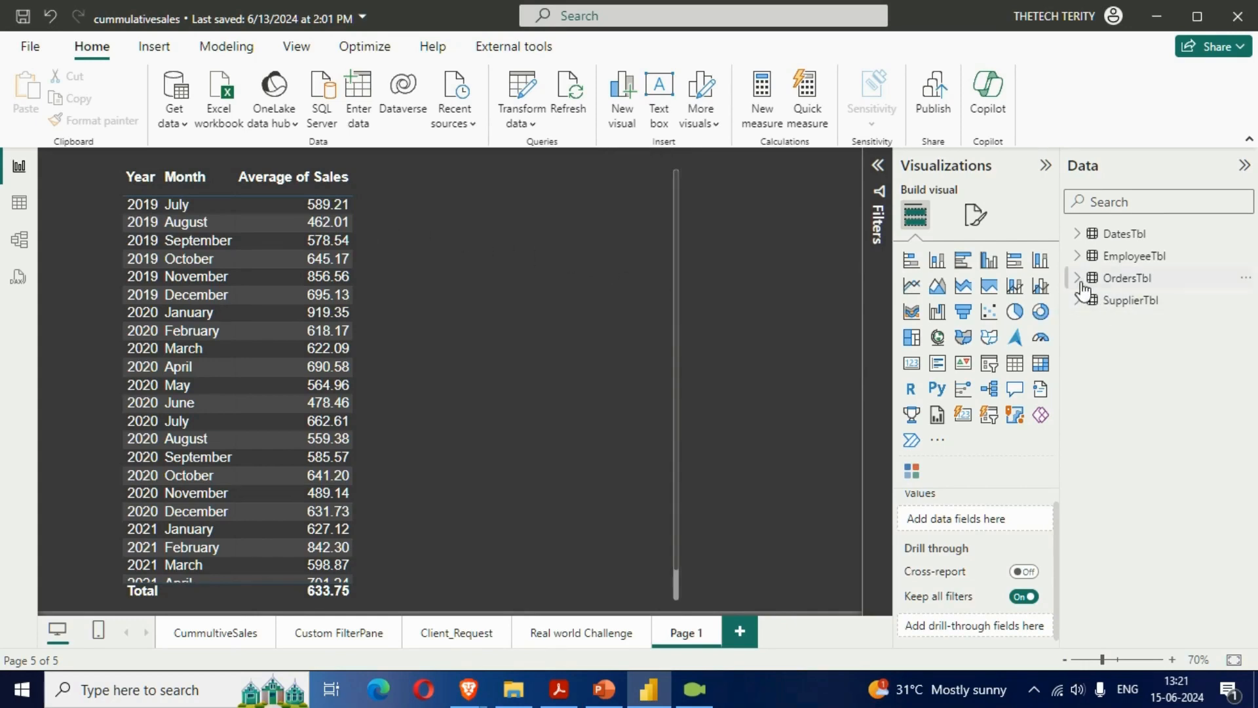
click(1112, 283)
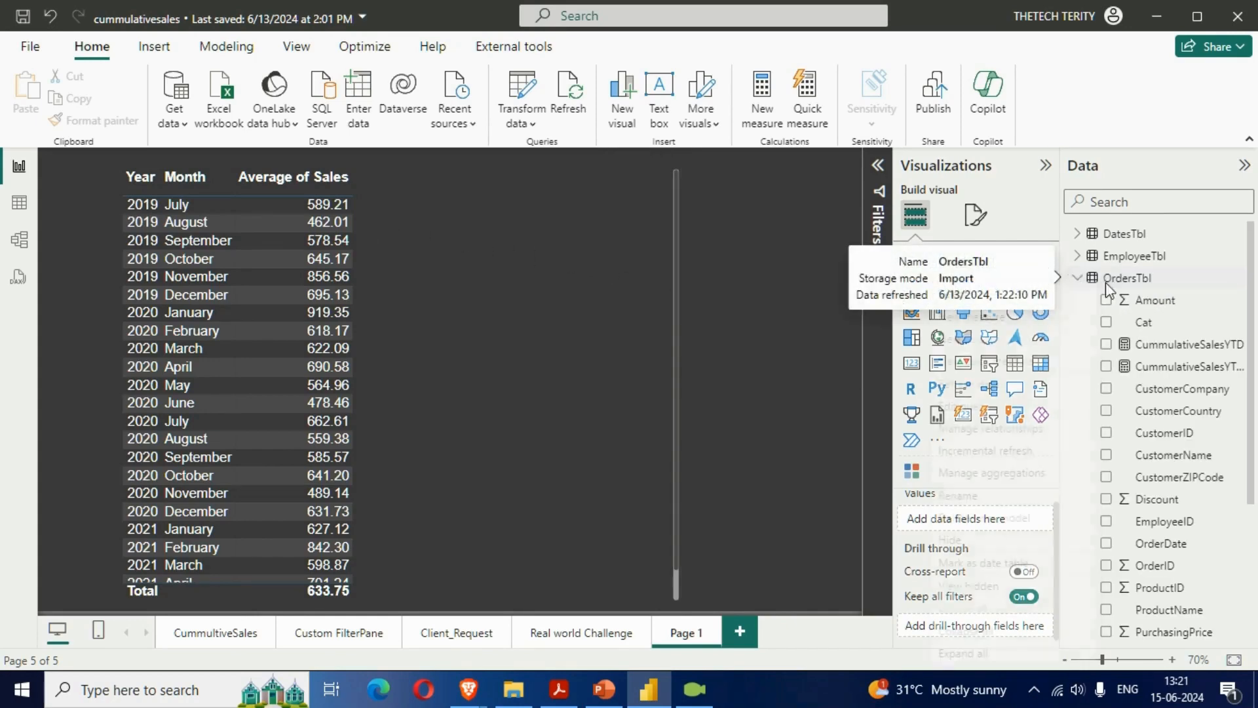
right_click(1104, 281)
click(1025, 324)
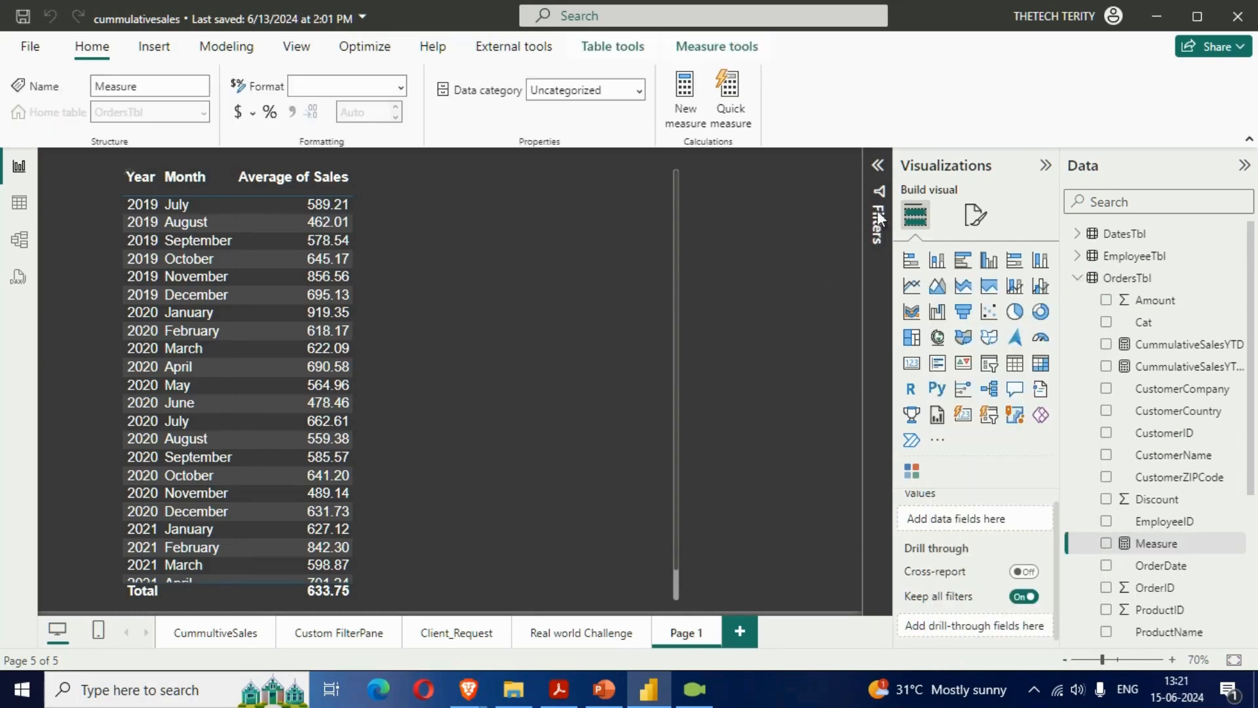
click(878, 166)
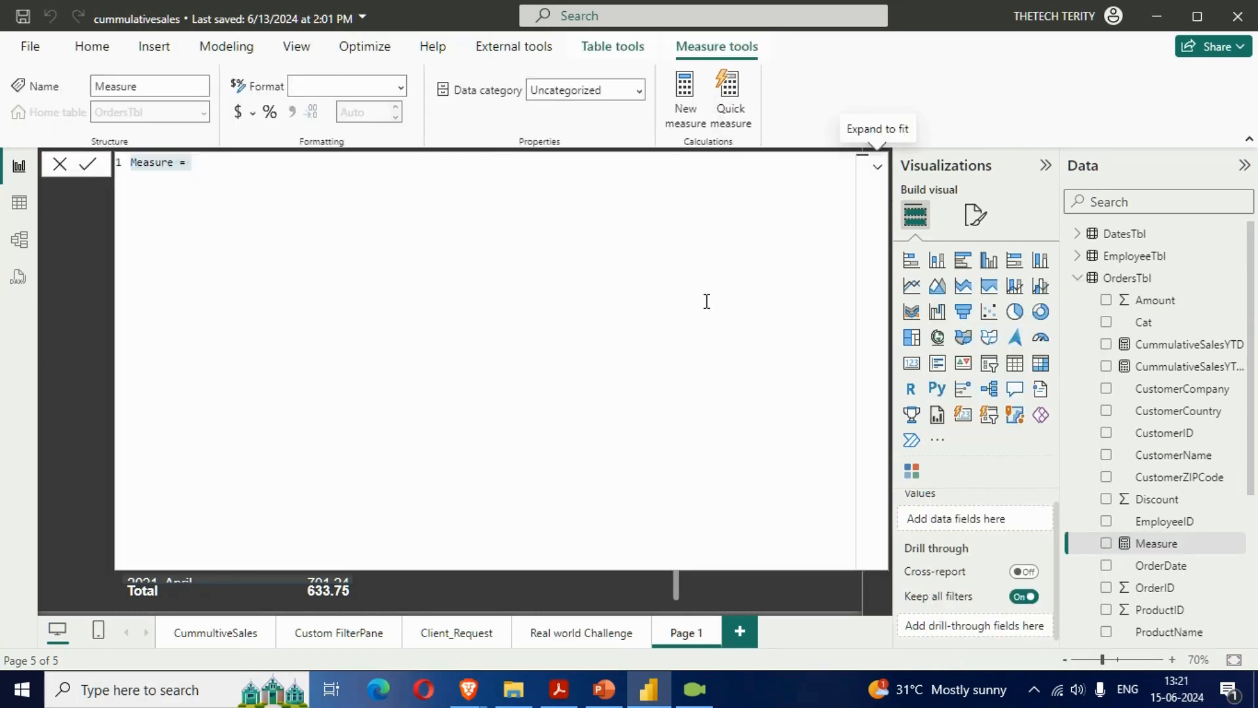
Step: Replace the default measure name with "AvgSalesComparison =" and start a new formula line, enlarging the editor text
scroll(674, 307, up, 2)
drag(674, 308, 5, 186)
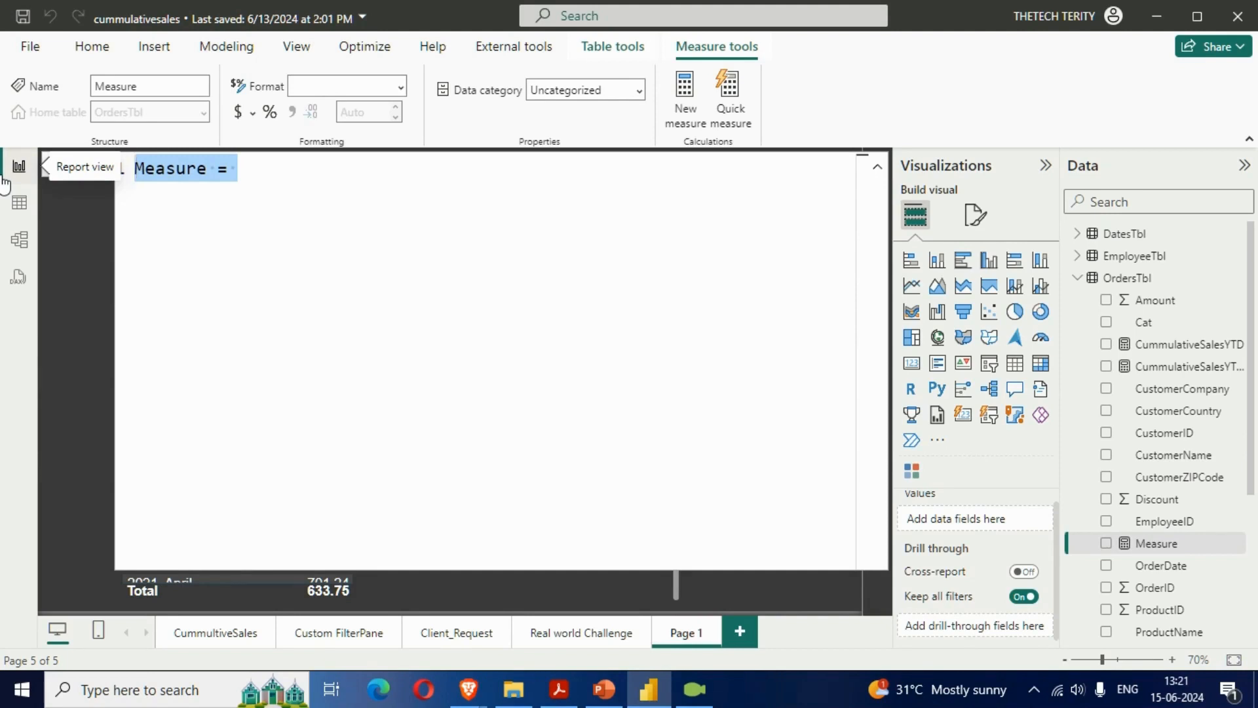
text(Avg)
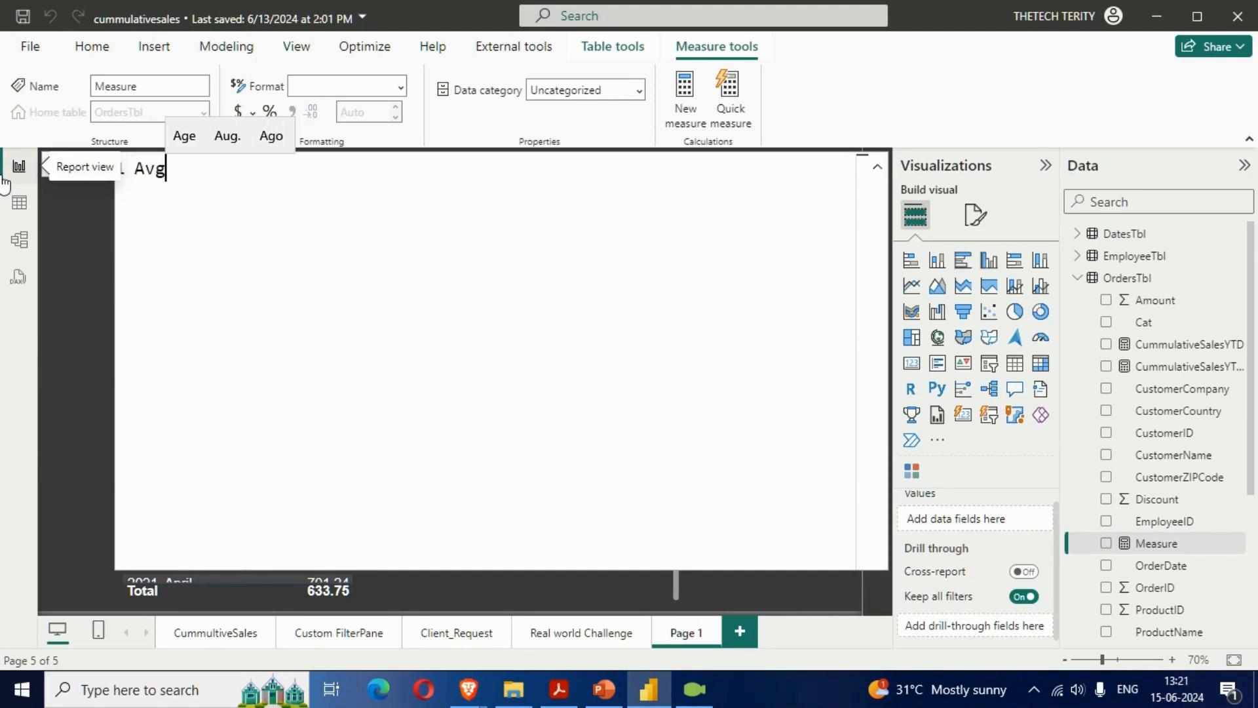
text(Sales)
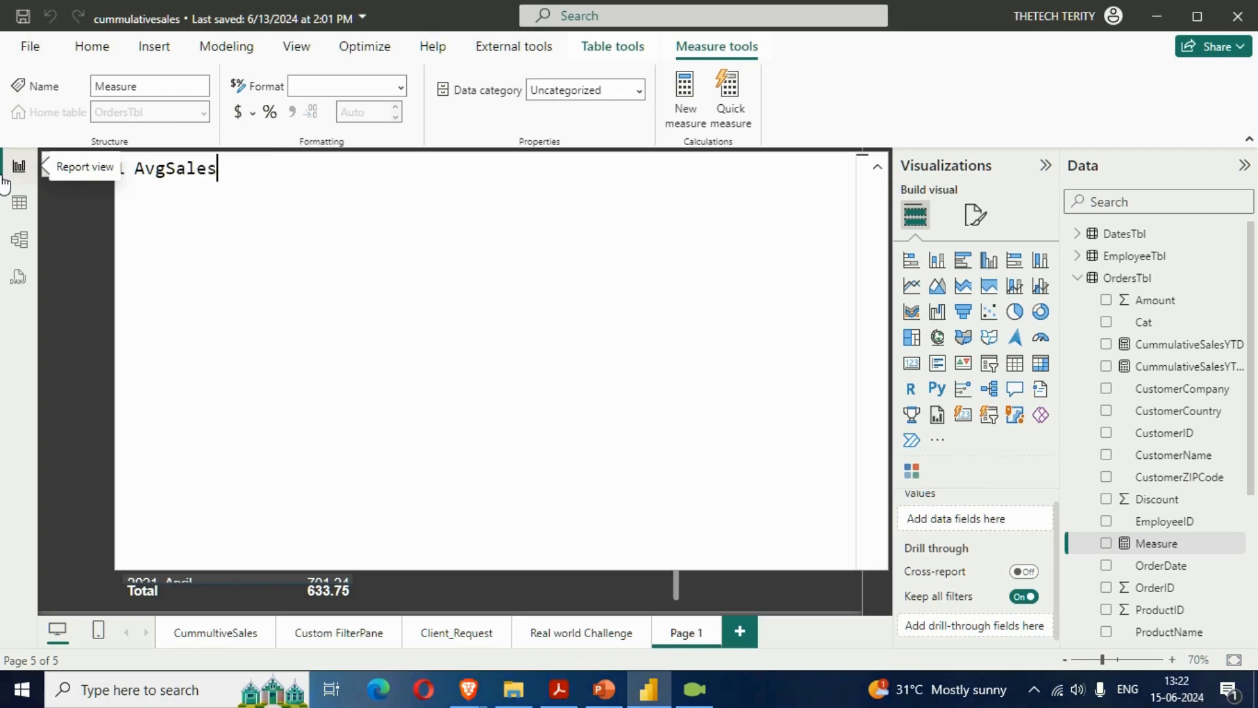
text(Compa)
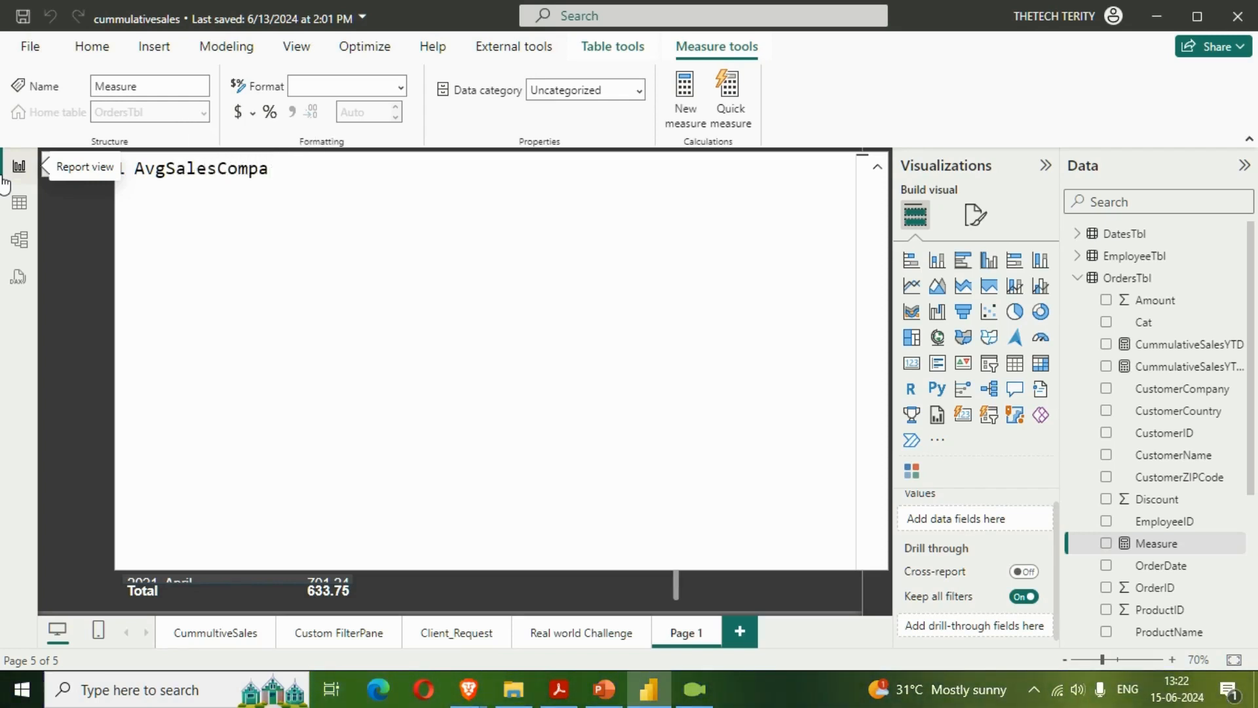
text(rison)
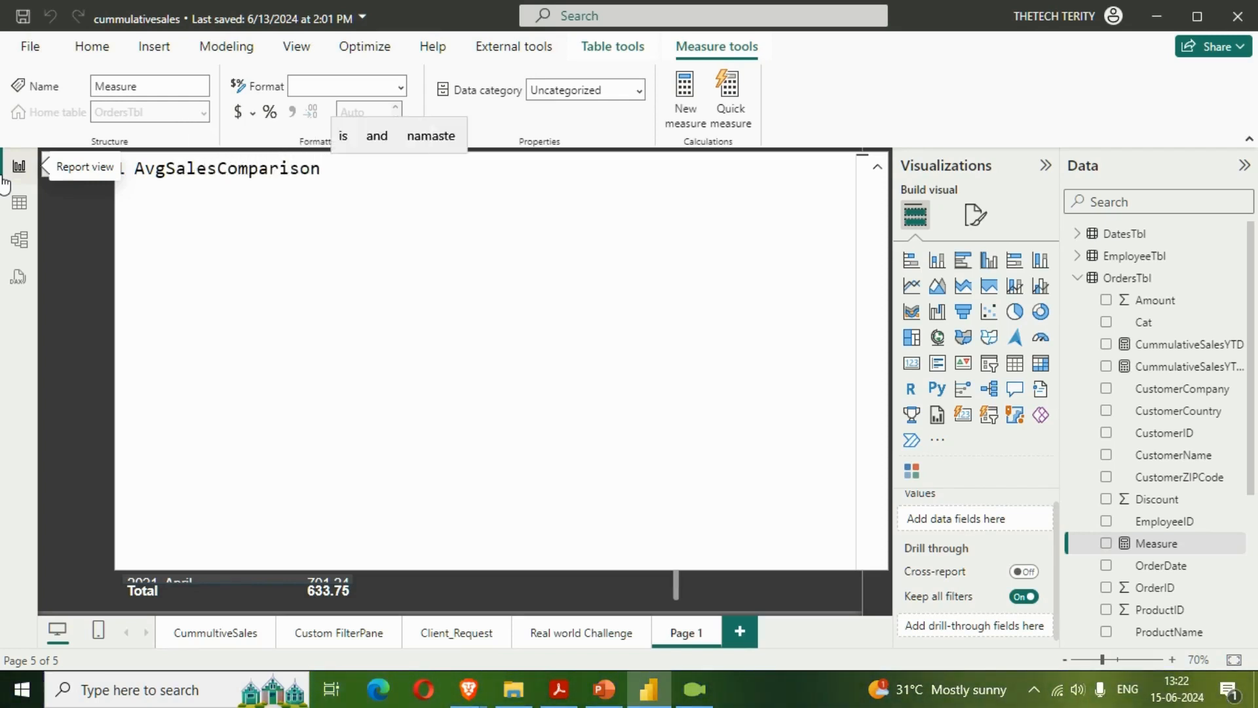
text( =)
key(Return)
key(Tab)
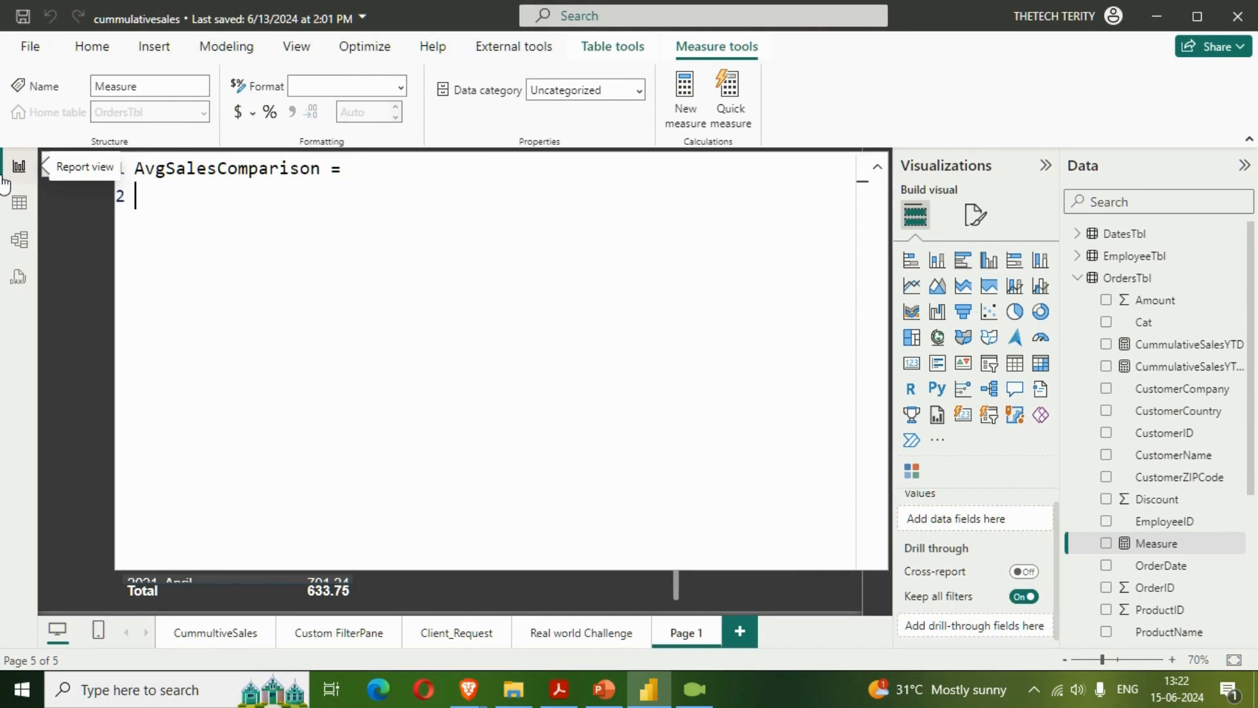
Step: Declare a variable named _Prev_month_avg_sales on the second line of the measure
text(VAR )
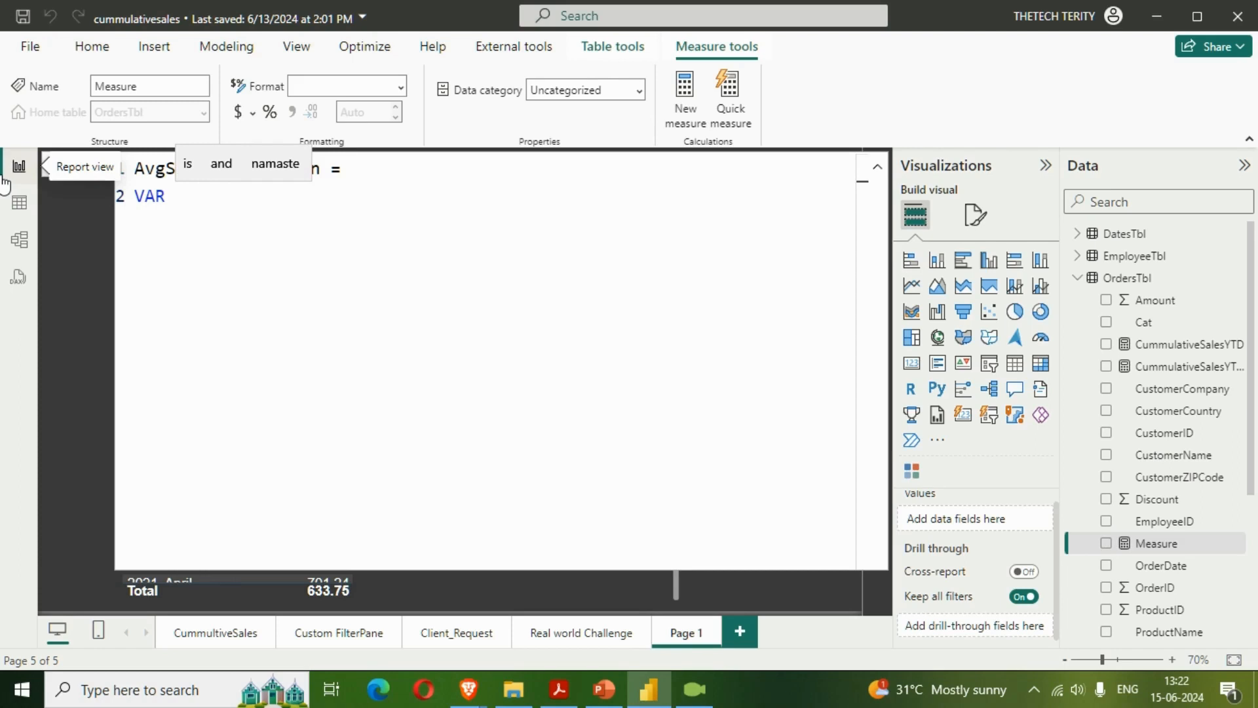
text(_P)
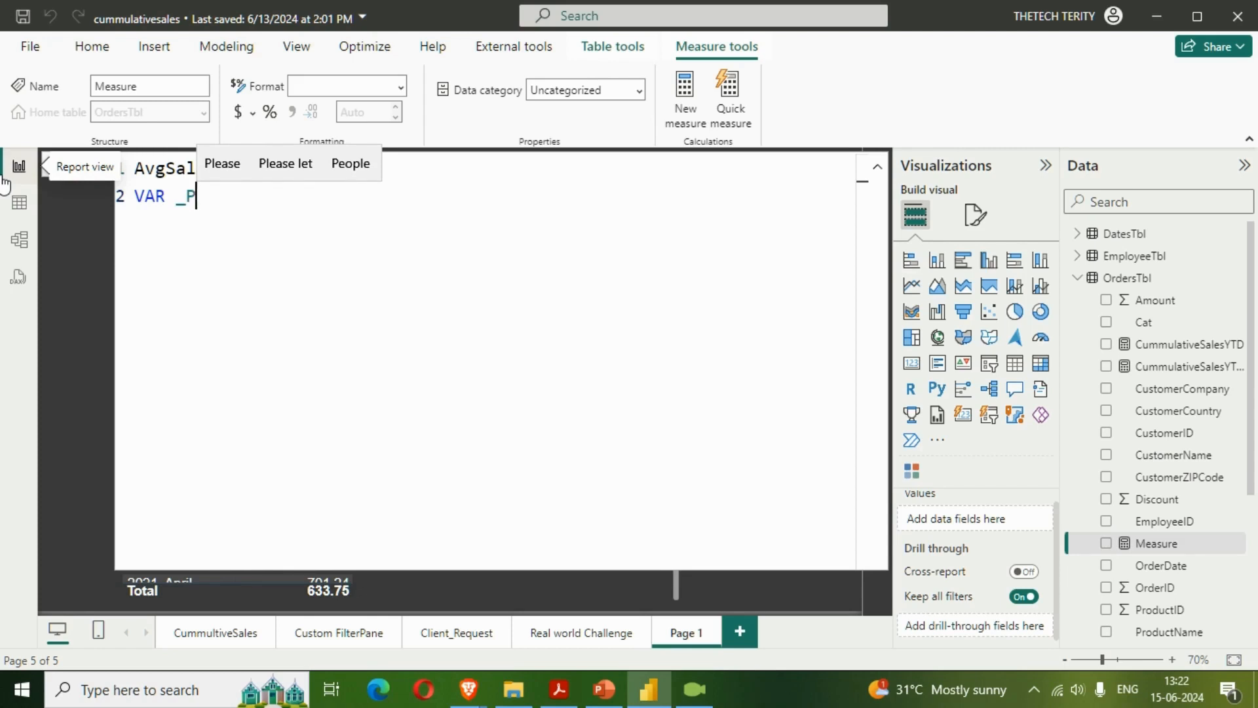
text(REV)
key(BackSpace)
key(BackSpace)
key(BackSpace)
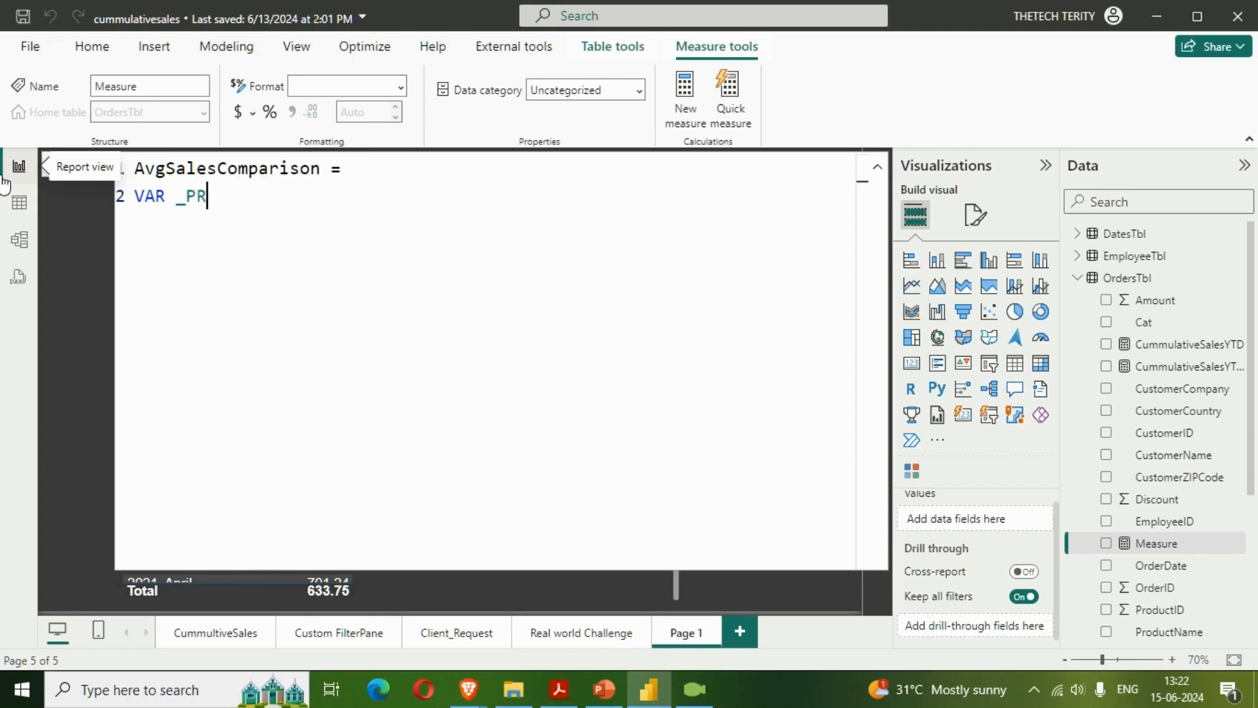
text(rev)
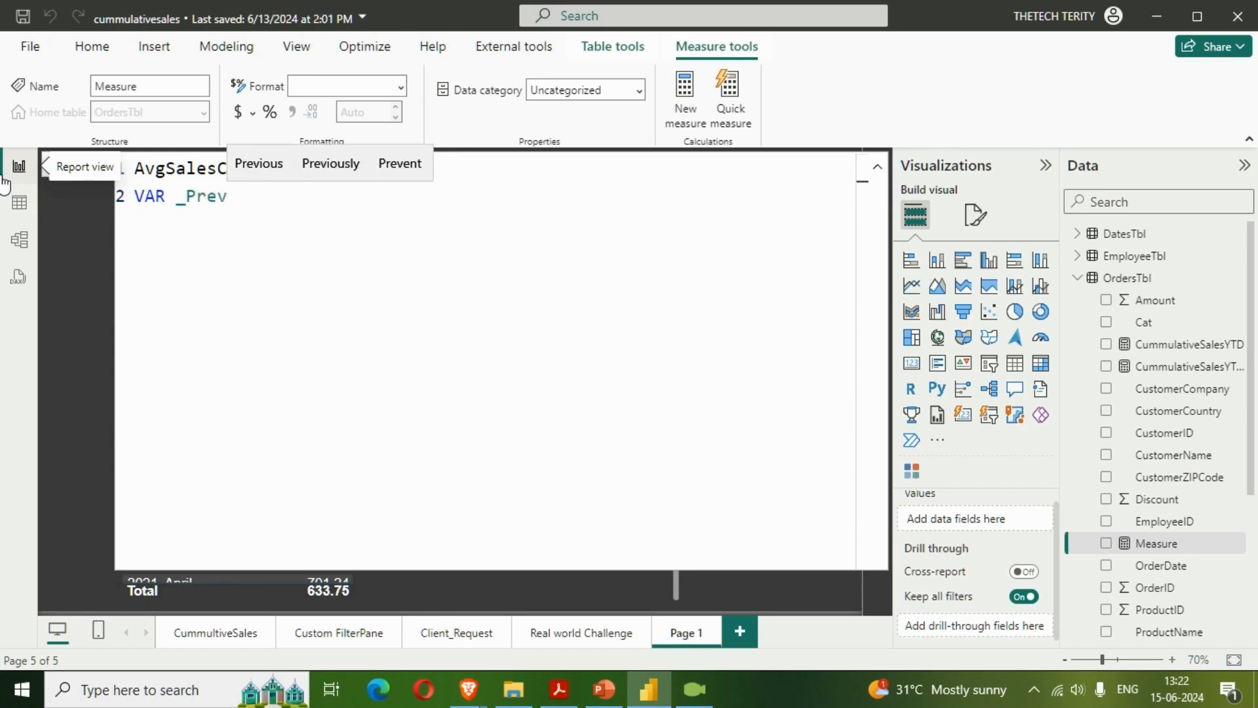
text(_)
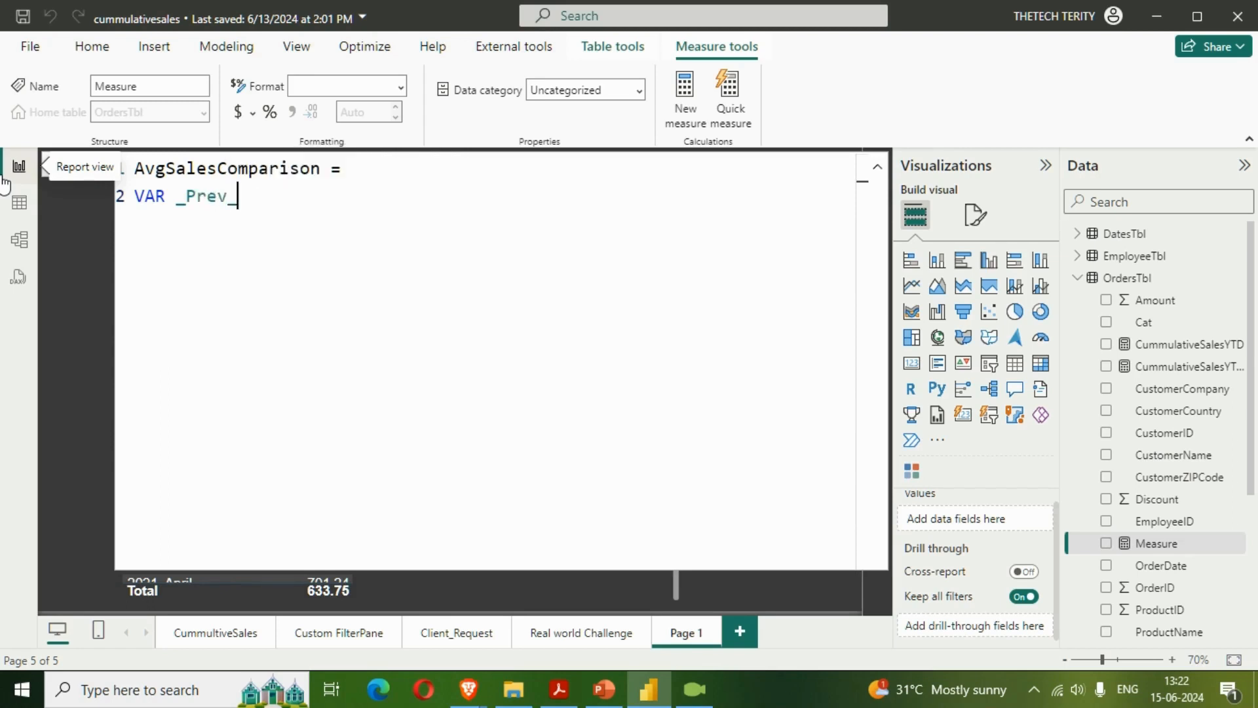
text(month_sales)
key(BackSpace)
key(BackSpace)
key(BackSpace)
key(BackSpace)
key(BackSpace)
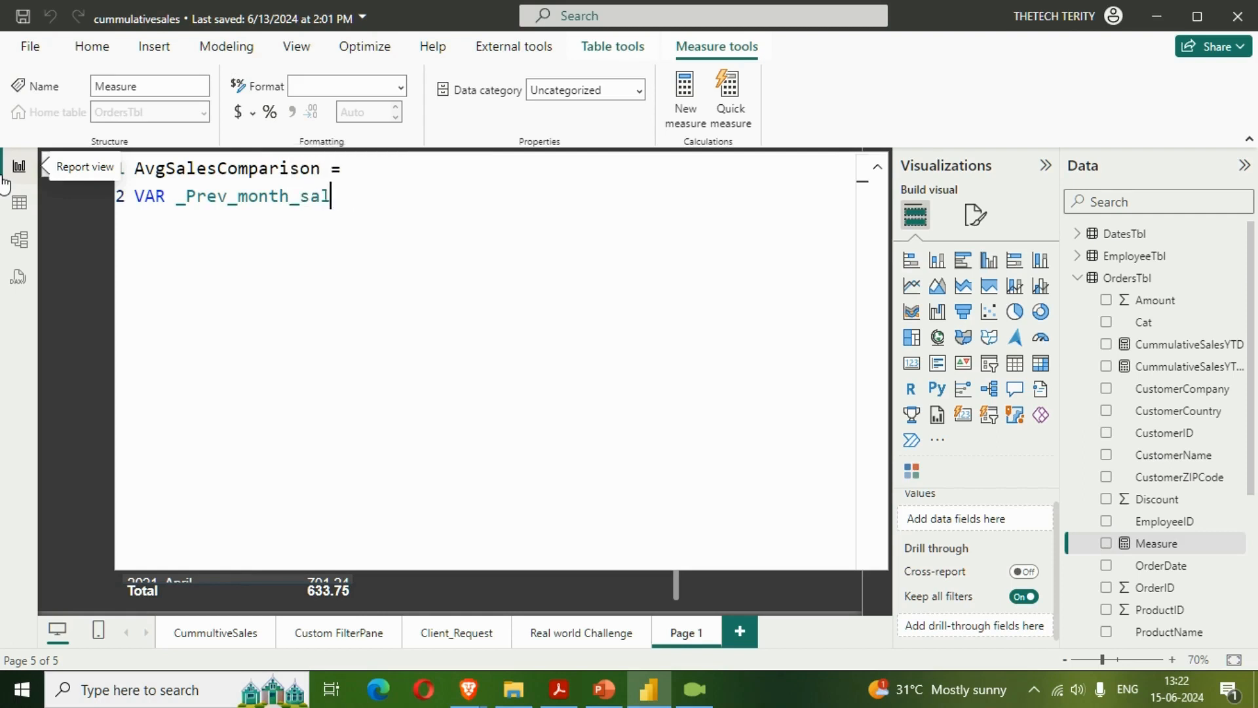
text(avg)
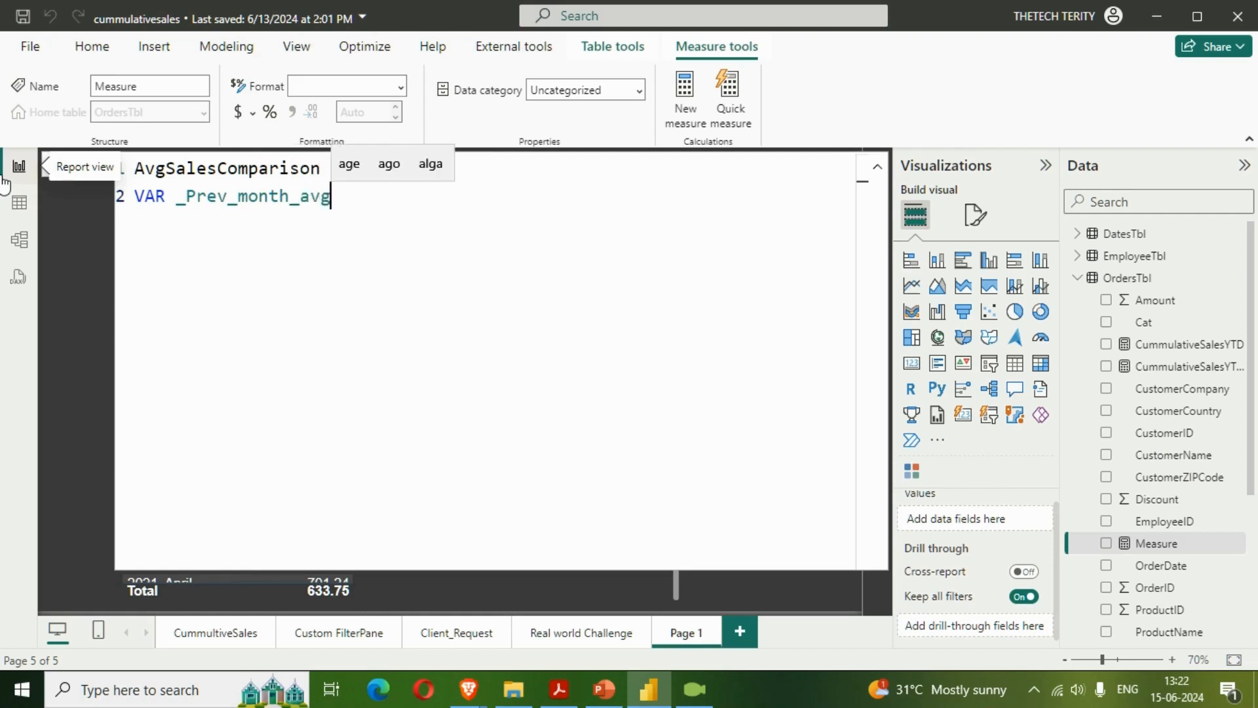
text(_sales)
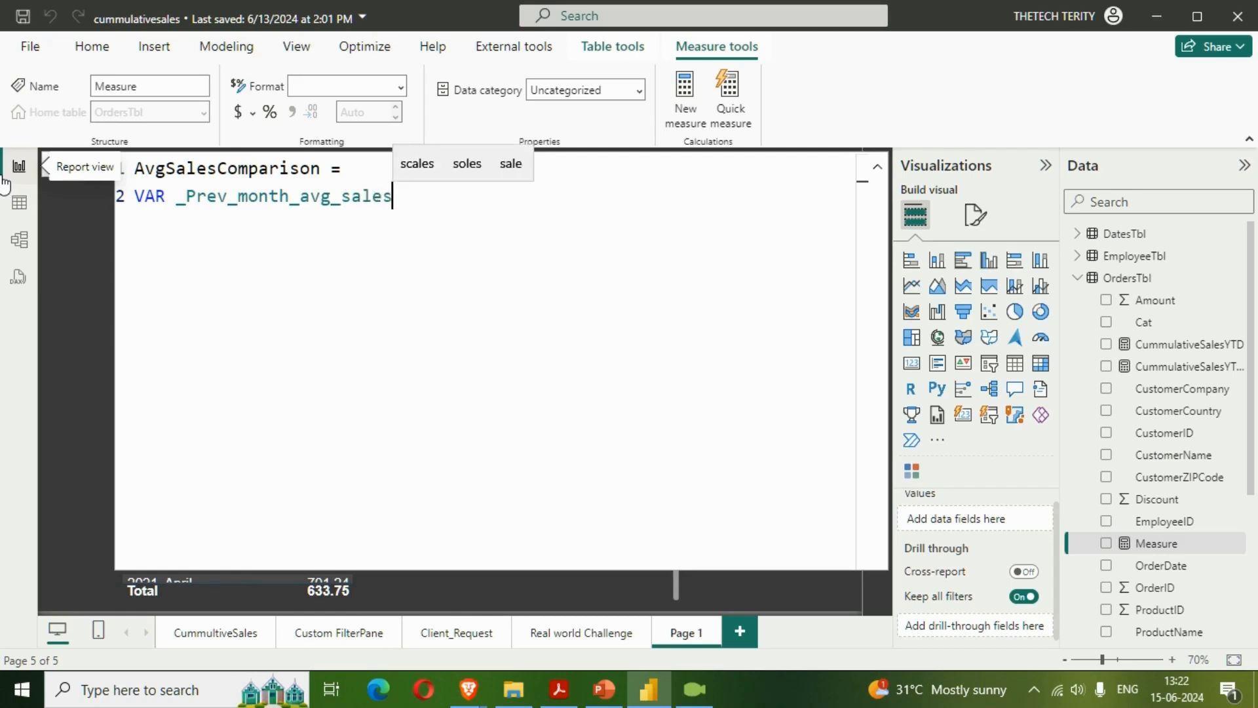
key(Left)
key(Left)
key(Left)
key(Left)
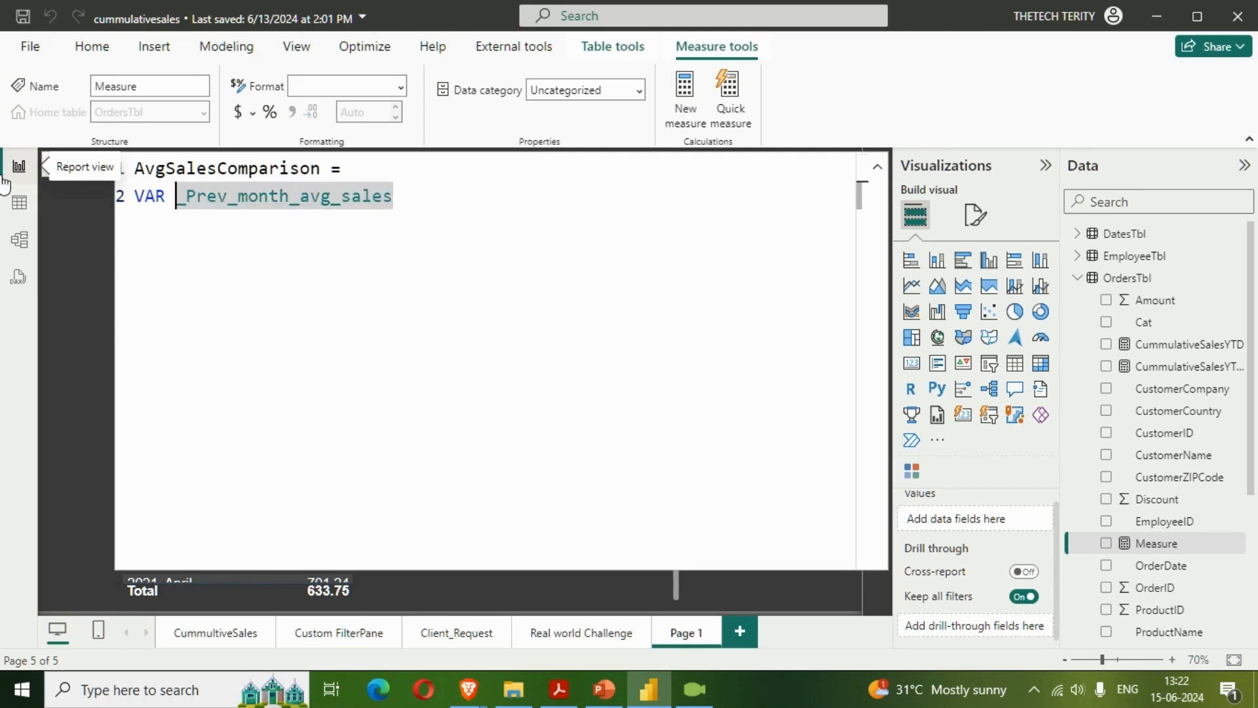
key(Right)
key(Left)
key(Left)
key(Right)
key(Right)
key(Right)
key(Right)
key(Right)
key(Right)
key(Right)
key(Right)
key(Right)
key(Right)
key(Right)
key(Right)
key(Right)
key(Right)
key(Right)
key(Right)
key(Right)
key(Right)
key(Right)
key(Right)
key(Right)
Step: Assign the variable a CALCULATE expression on an indented new line, with AVERAGE(OrdersTbl[Sales]) as its first argument
text(=)
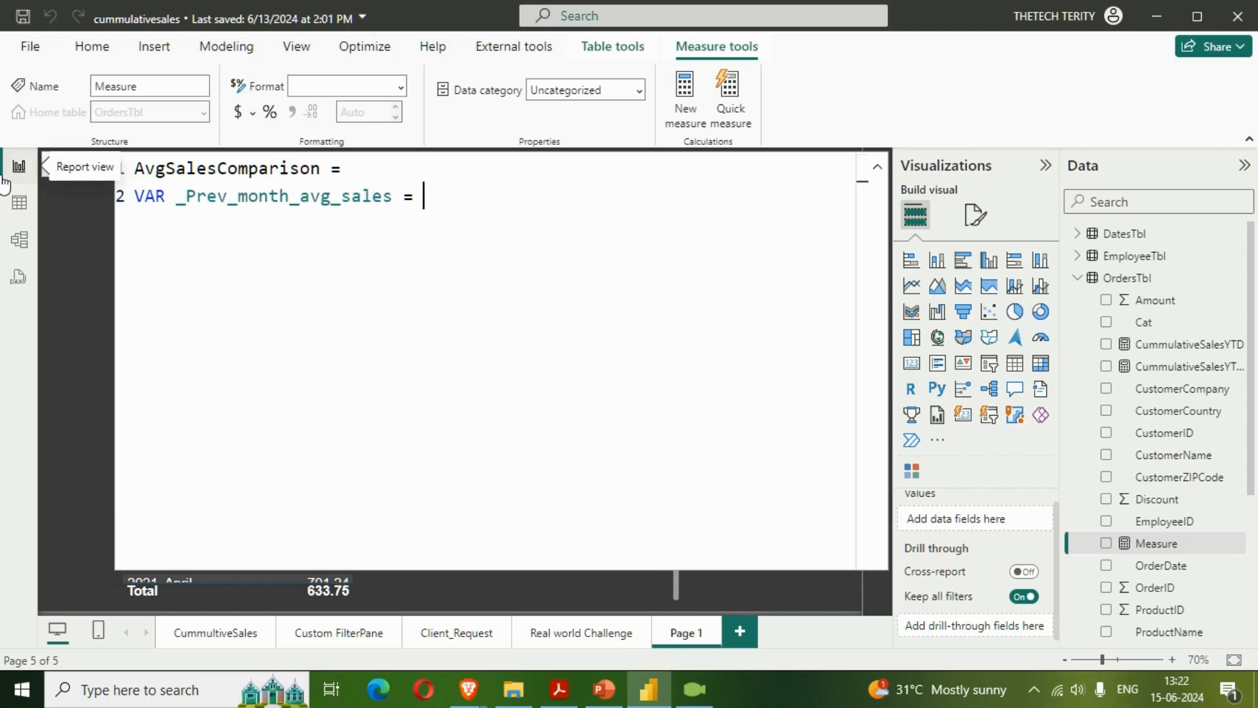
key(shift+Return)
key(Tab)
text(CAL)
key(Tab)
text(()
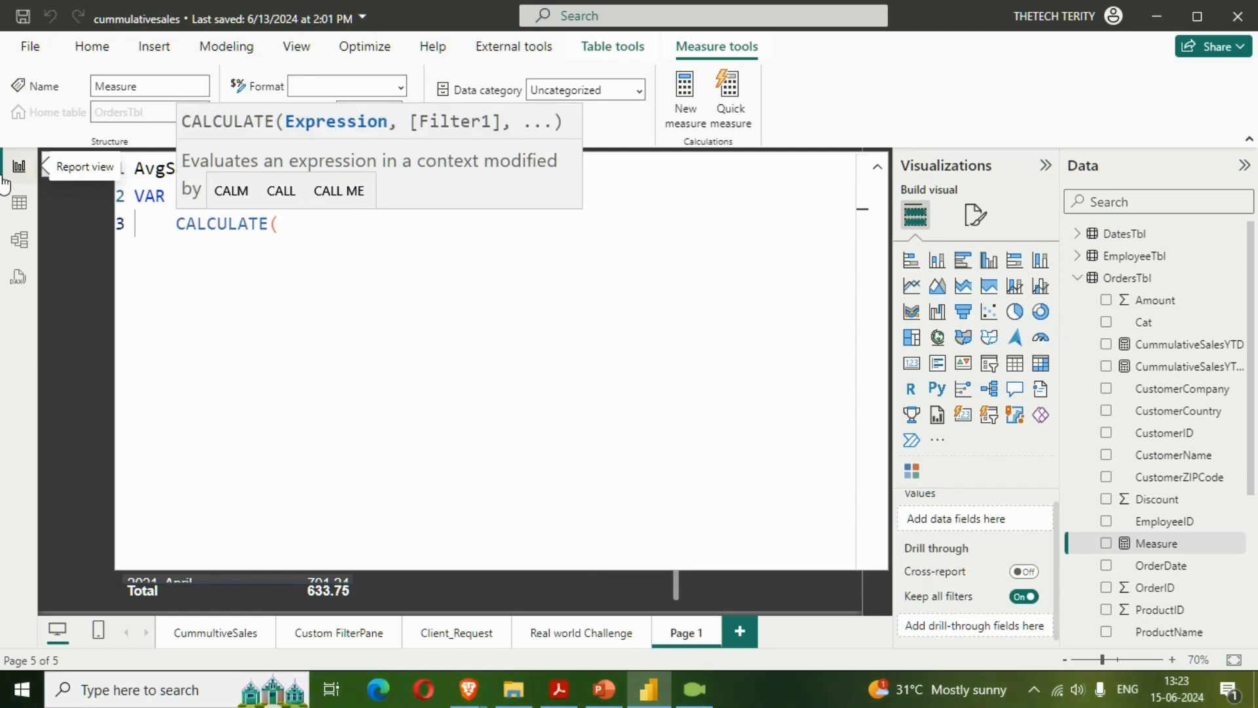
text(AVE)
key(Tab)
text(()
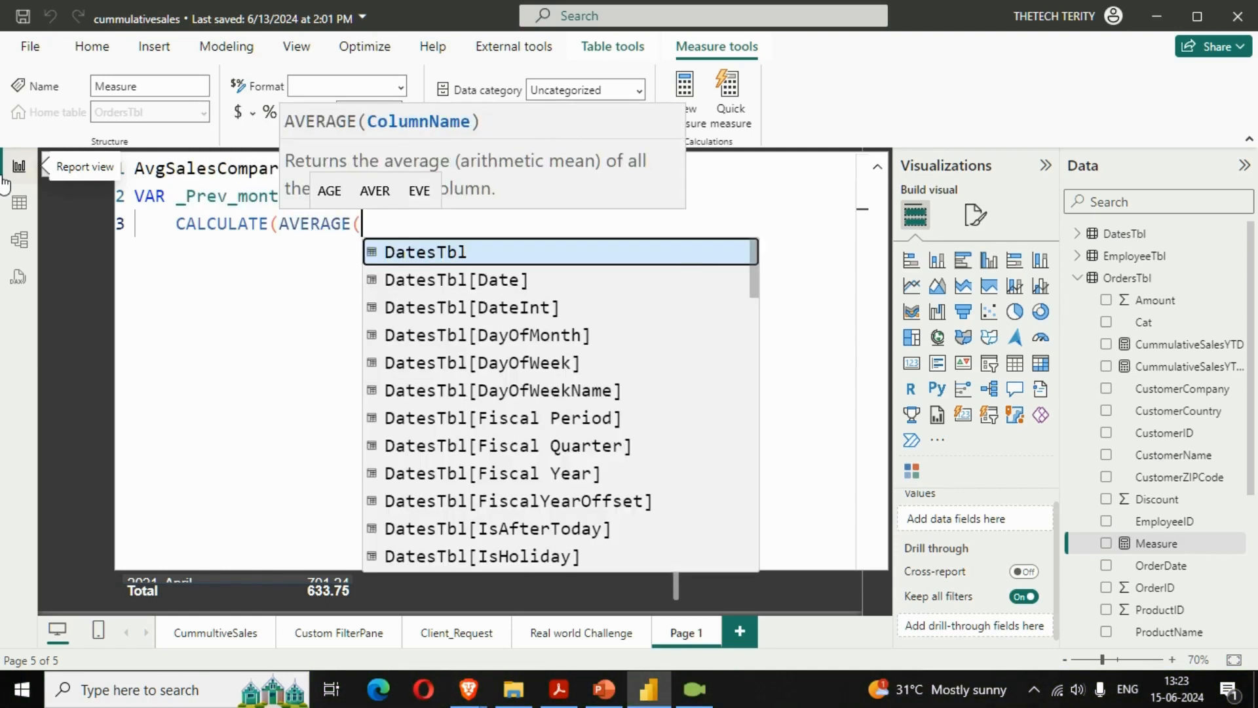
text(SALE)
key(Tab)
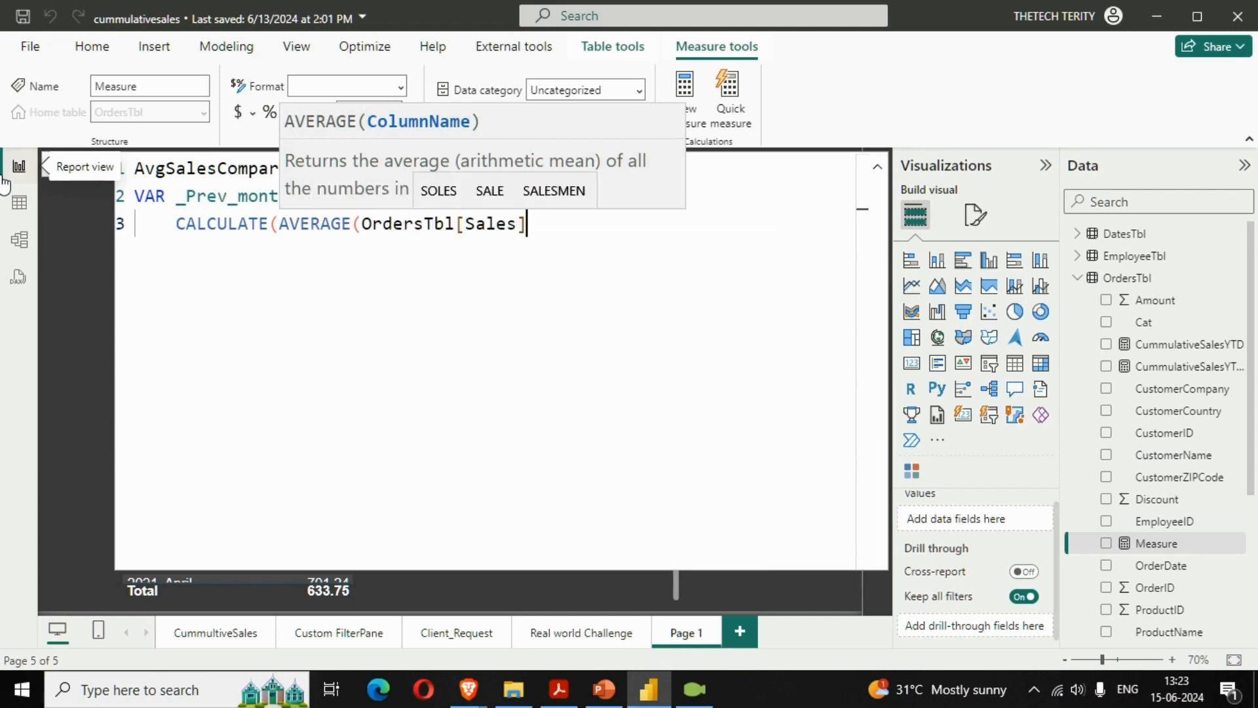
text())
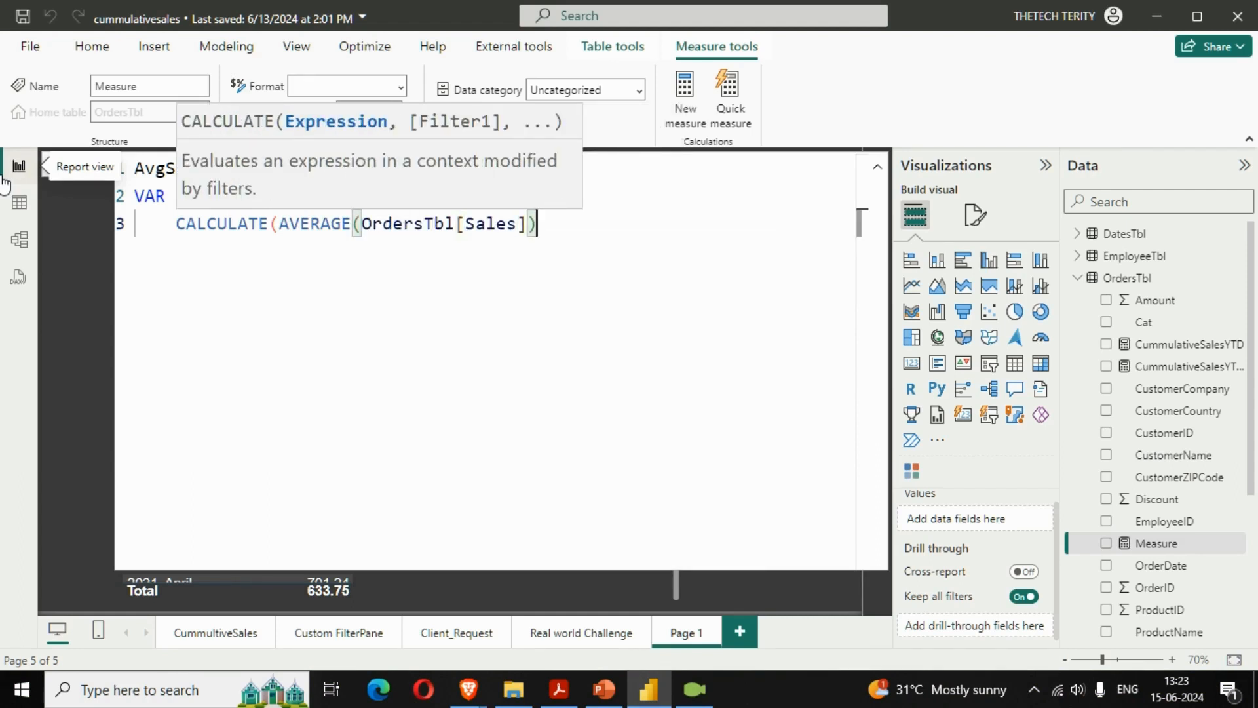
Step: Add DATEADD(DatesTbl[Date],-1,MONTH) as the CALCULATE filter and close the expression
text(,DATE)
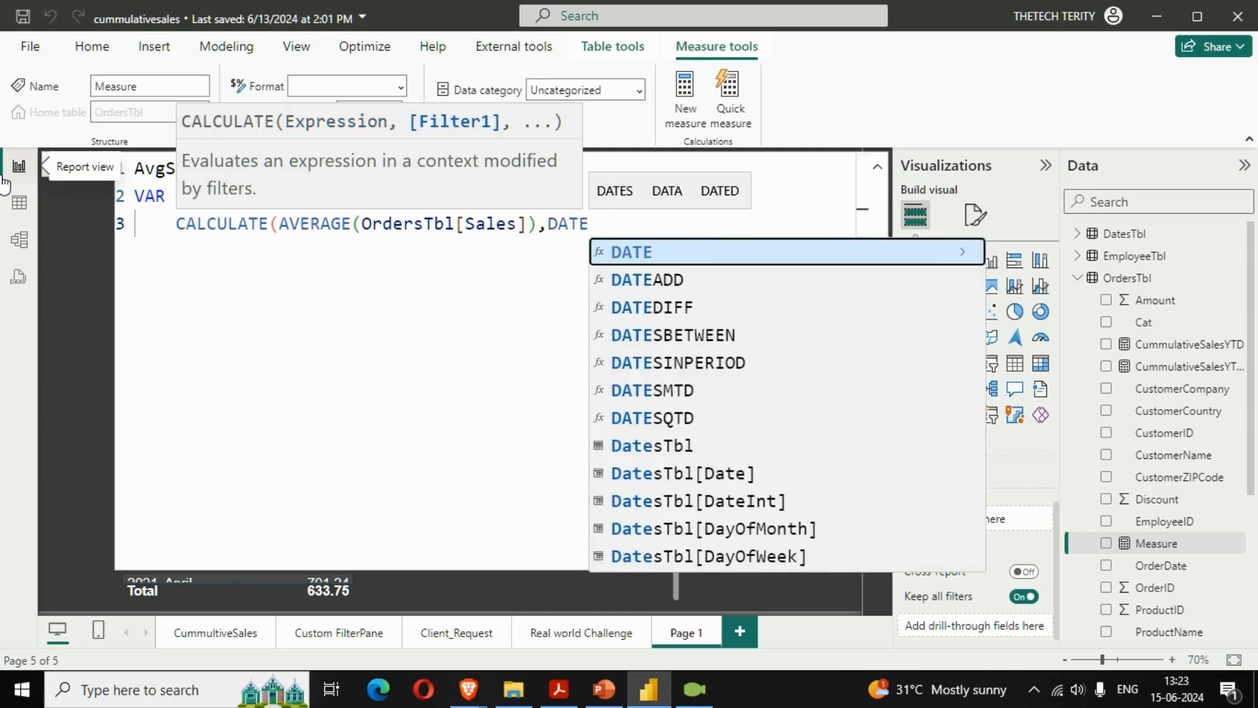
key(Down)
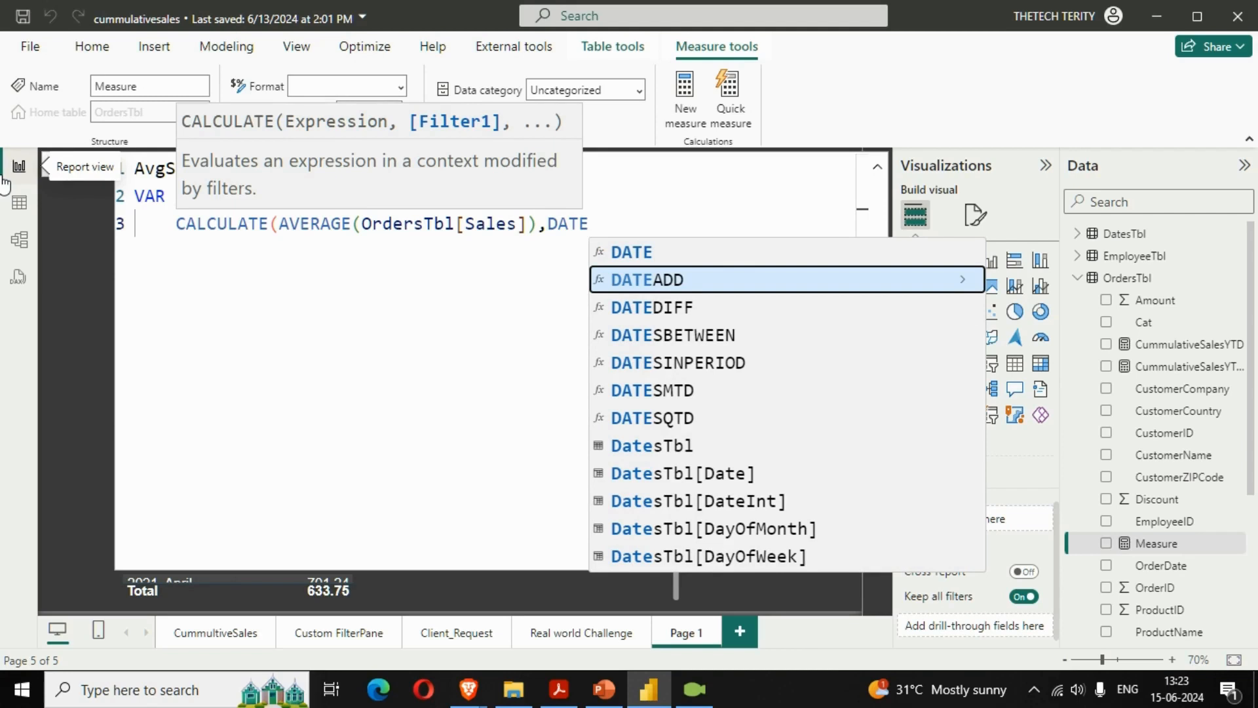
key(Tab)
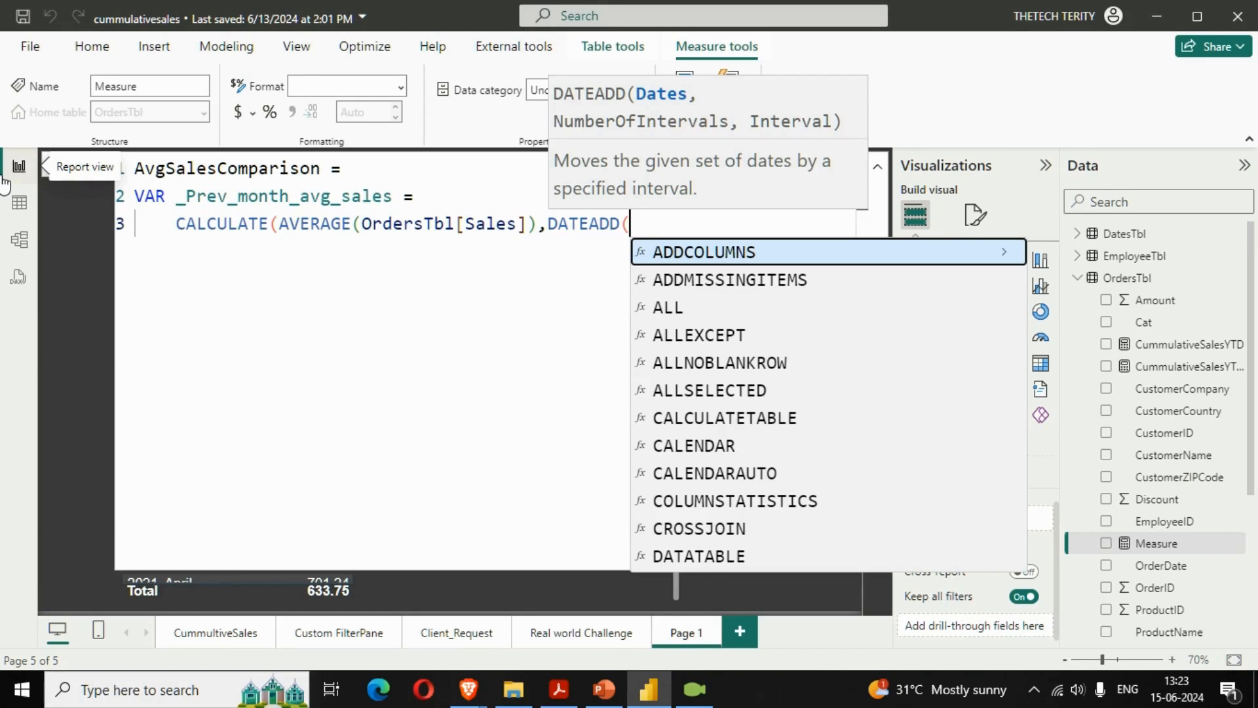
text(DATES)
key(Down)
key(Down)
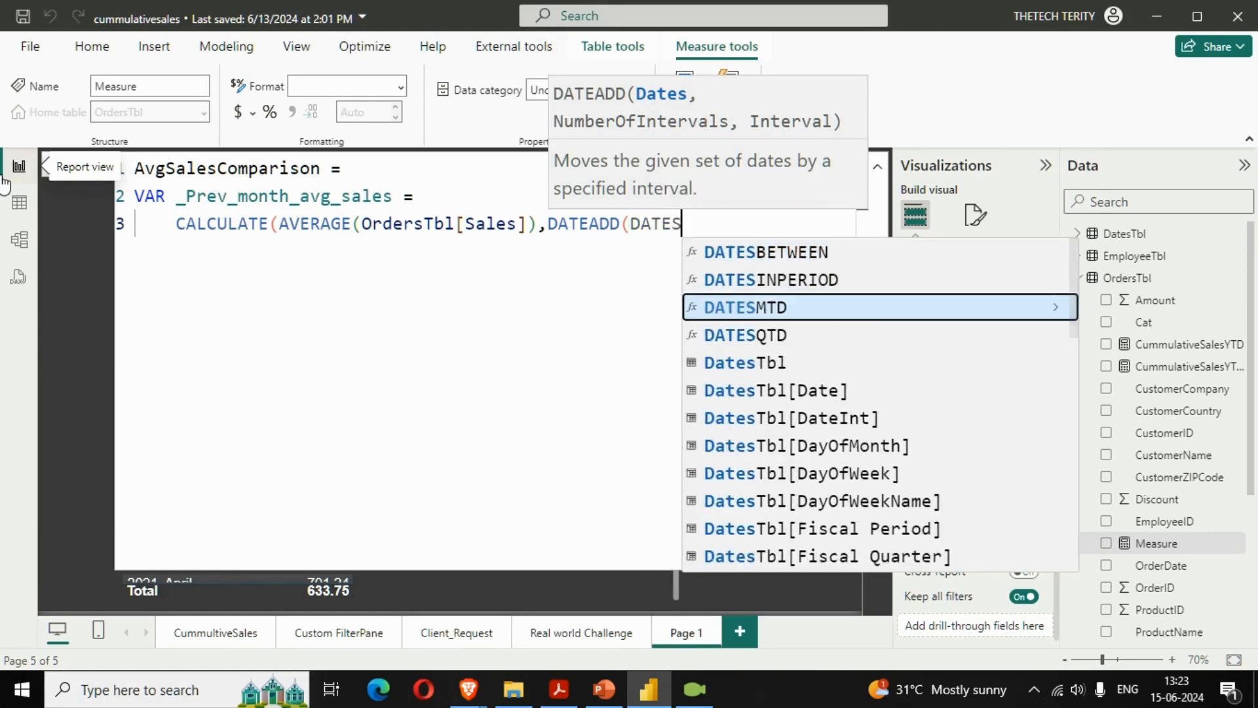
key(Down)
key(Down)
key(Down)
key(Tab)
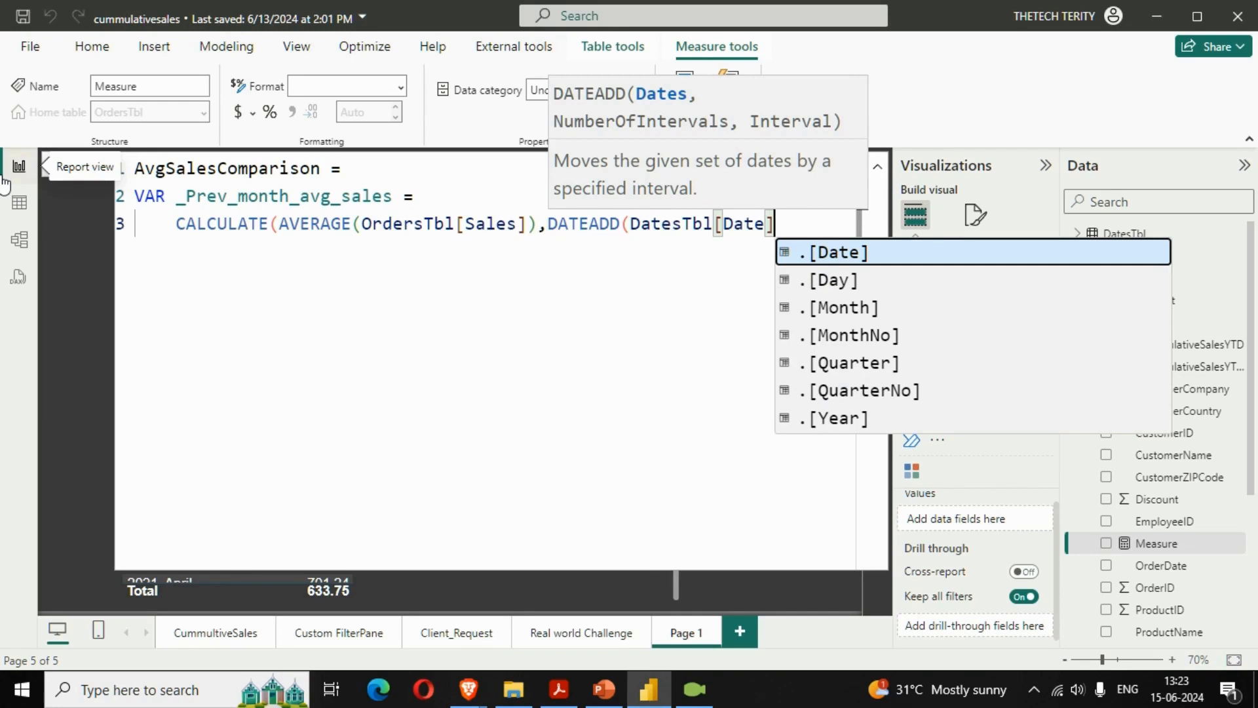
text(,)
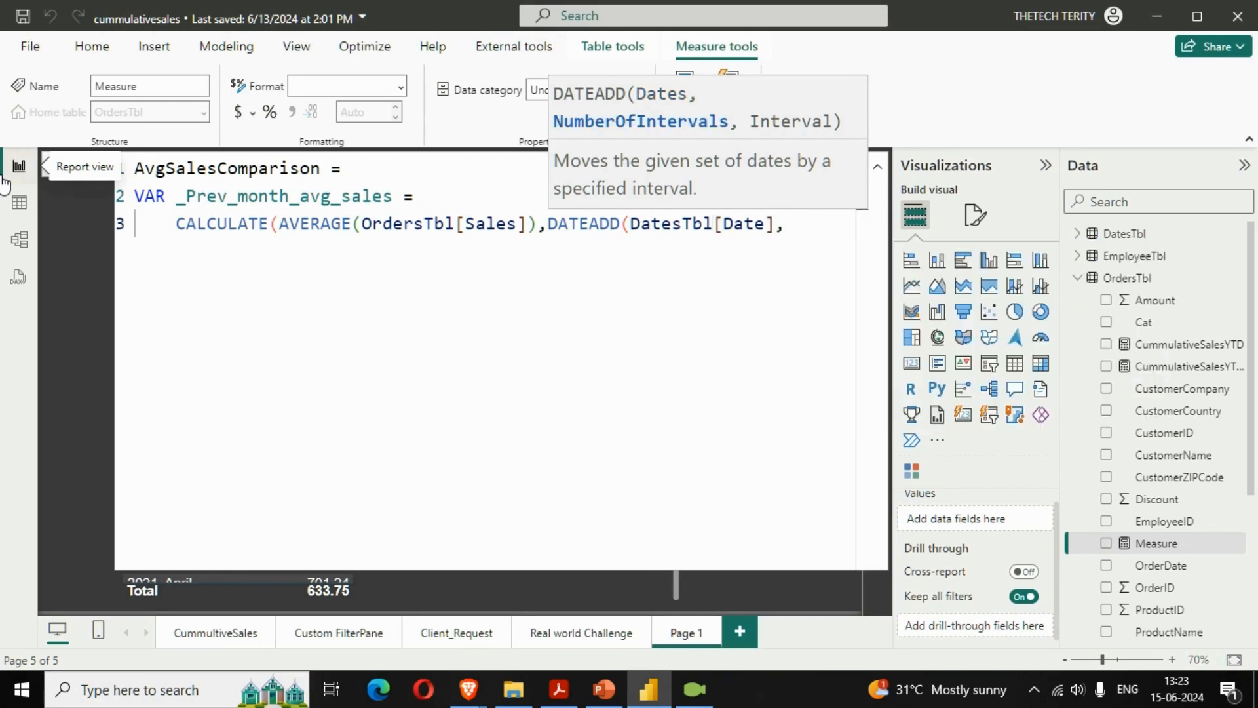
text(-1,)
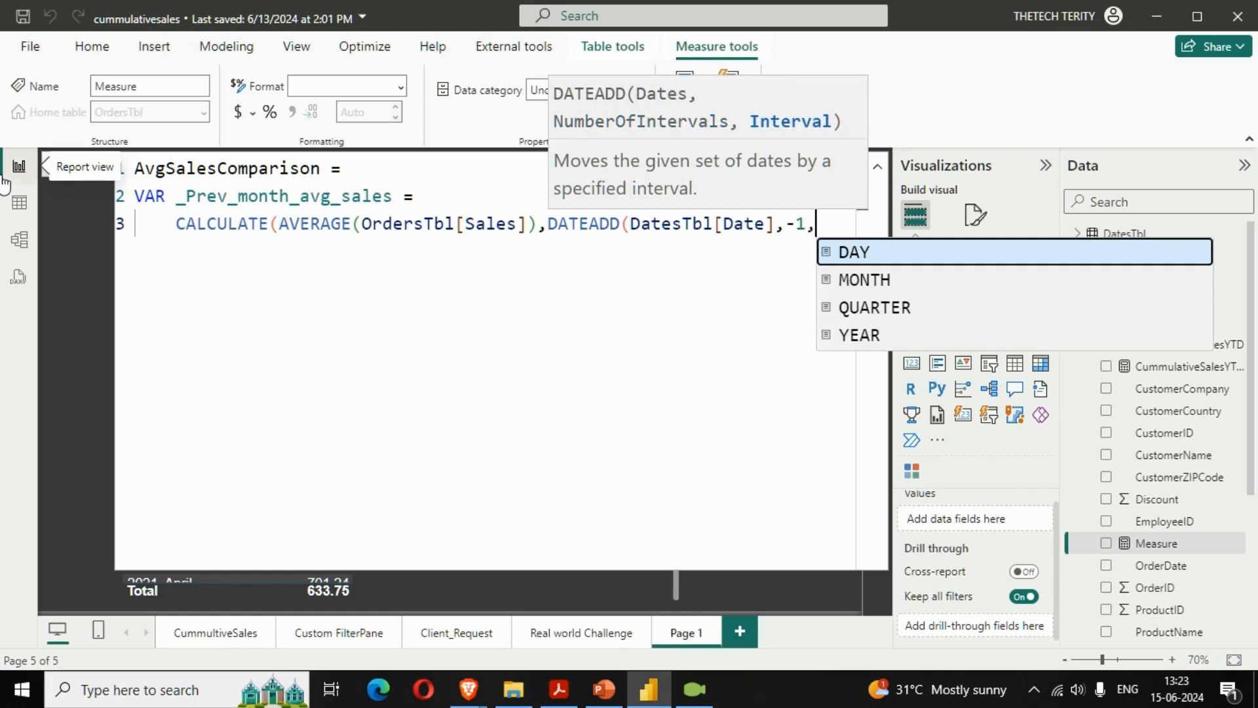
key(Down)
key(Tab)
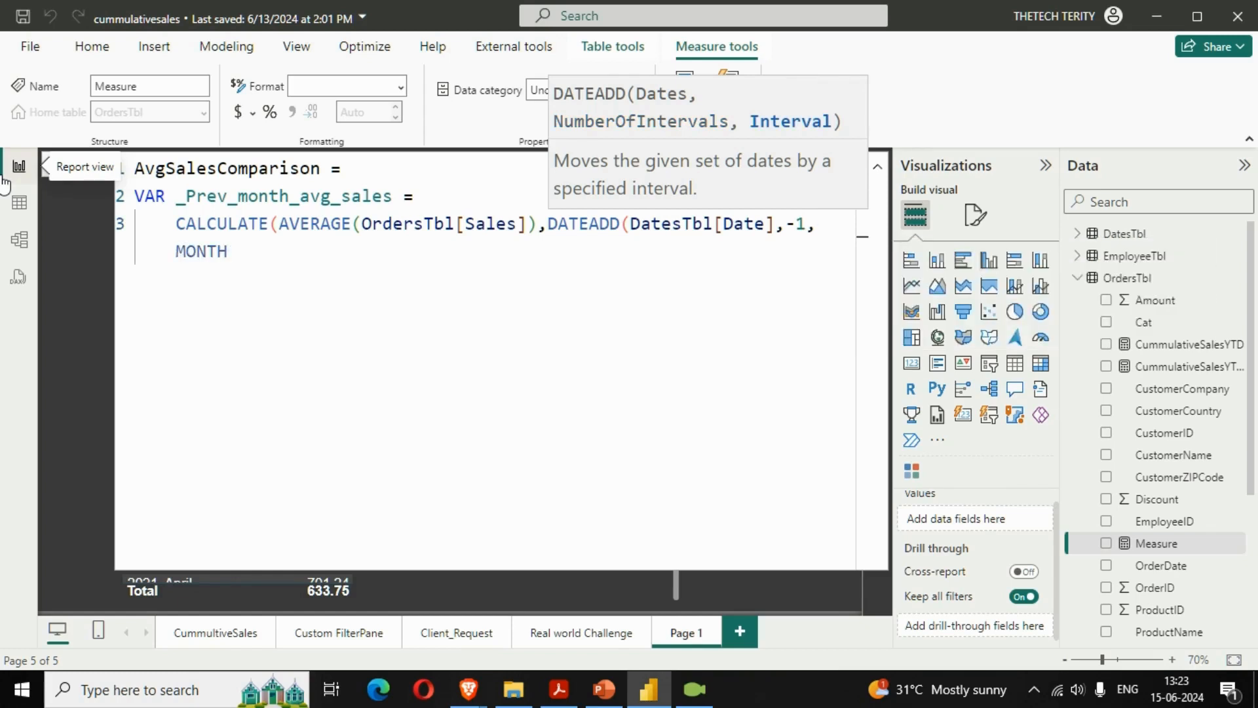
text())
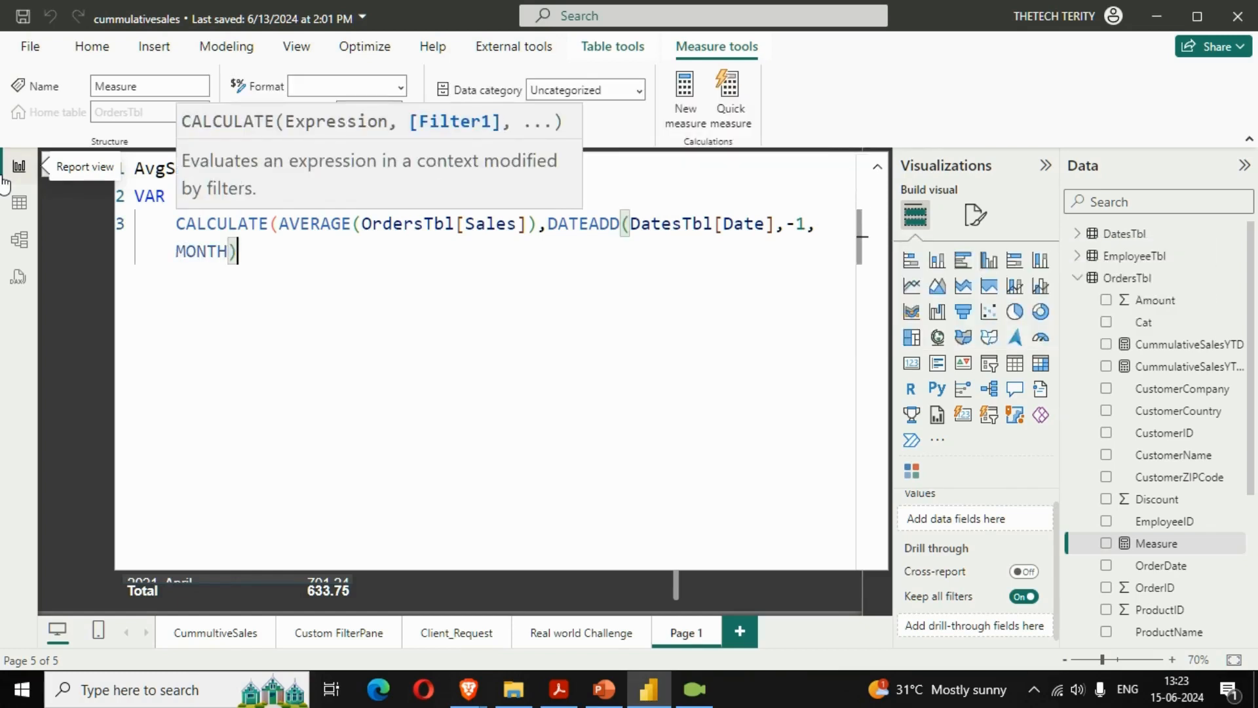
text())
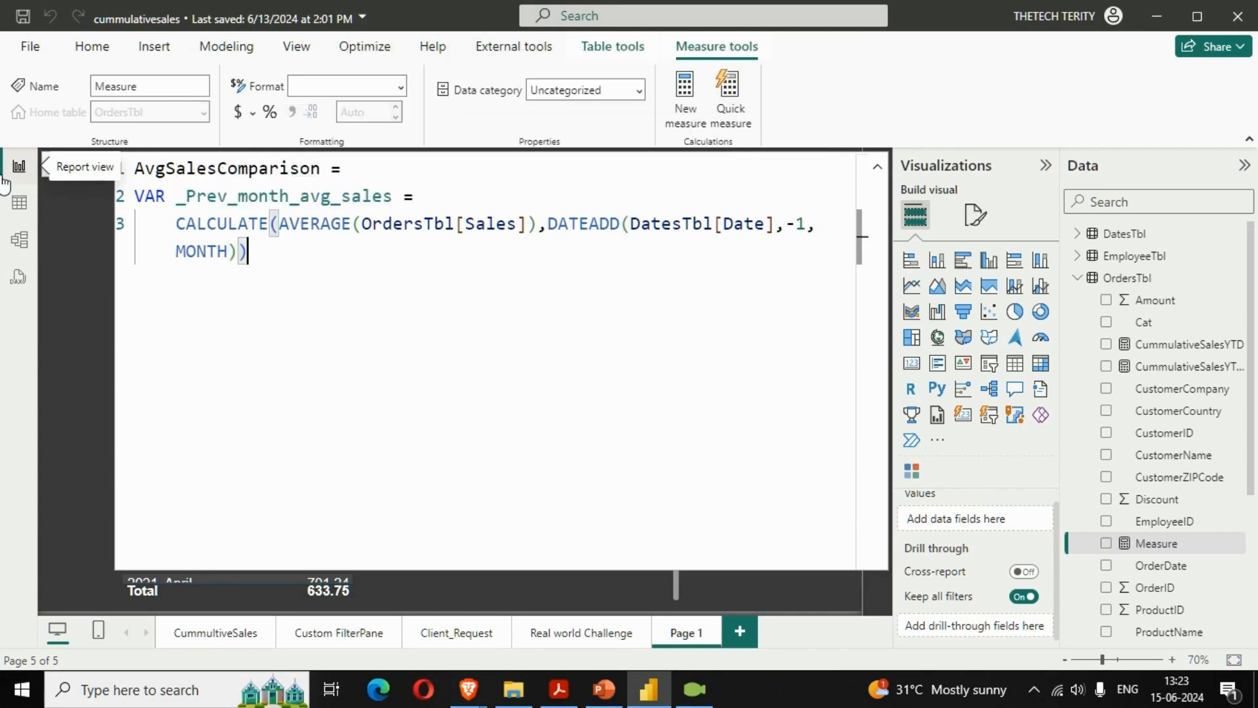
Step: Add a RETURN clause after a blank line below the variable, followed by an indented new line
key(shift+Return)
key(shift+Return)
text(rET)
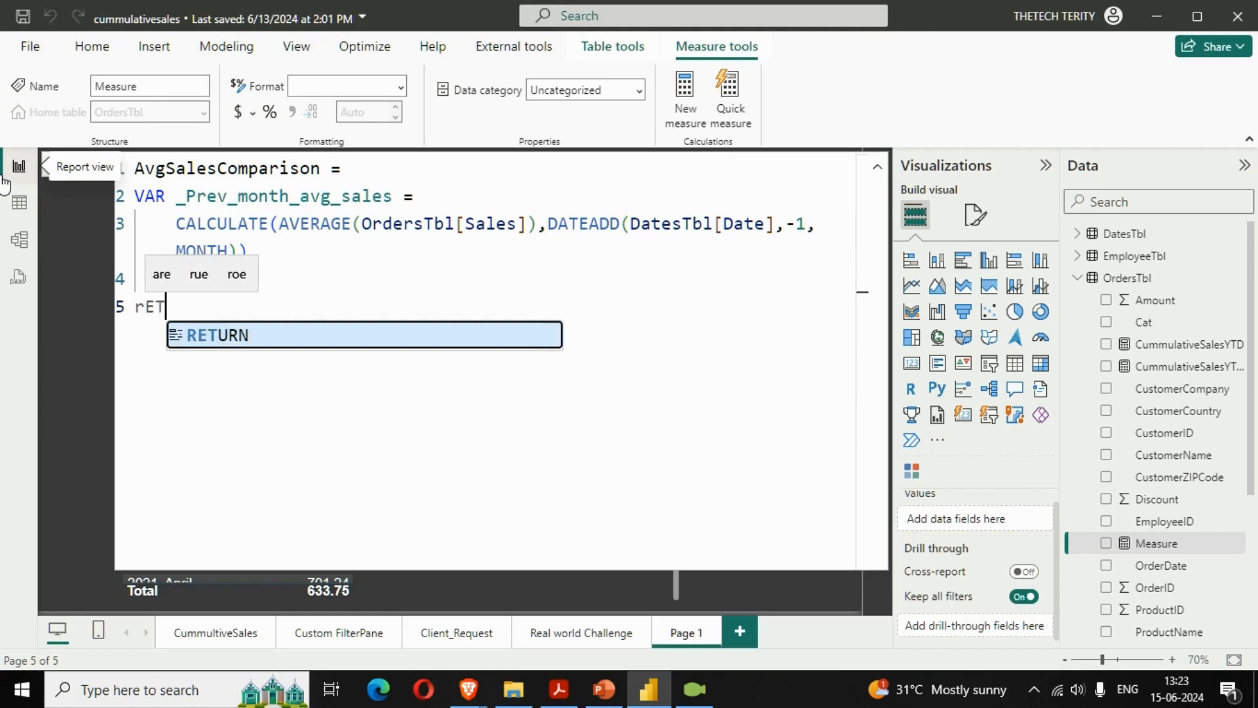
key(Tab)
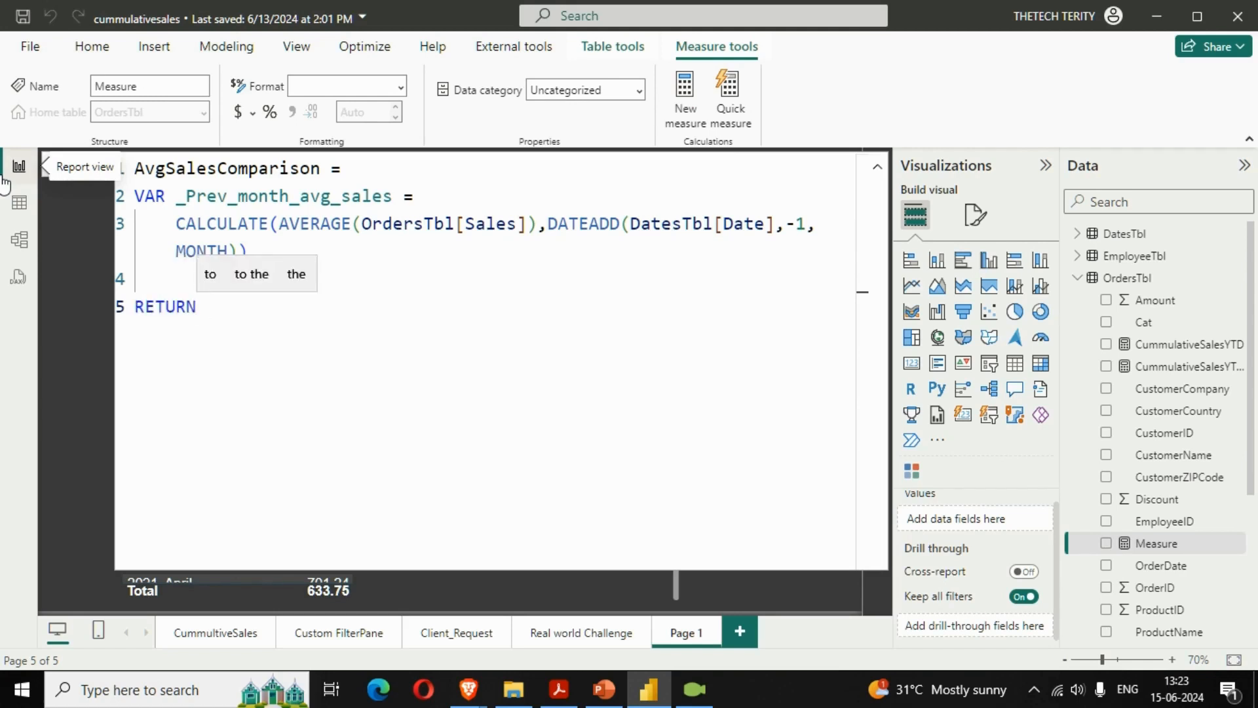
key(shift+Return)
key(Tab)
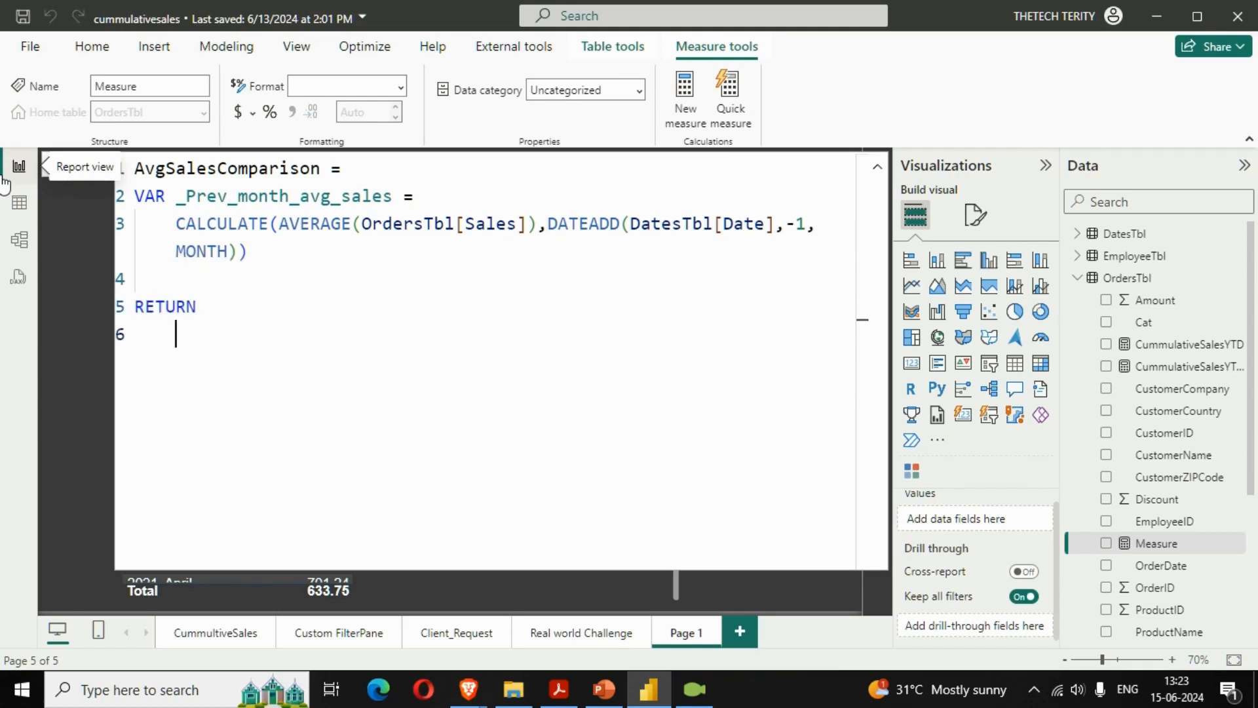
Step: Start a DIVIDE function on the indented line below RETURN
text(div)
key(Tab)
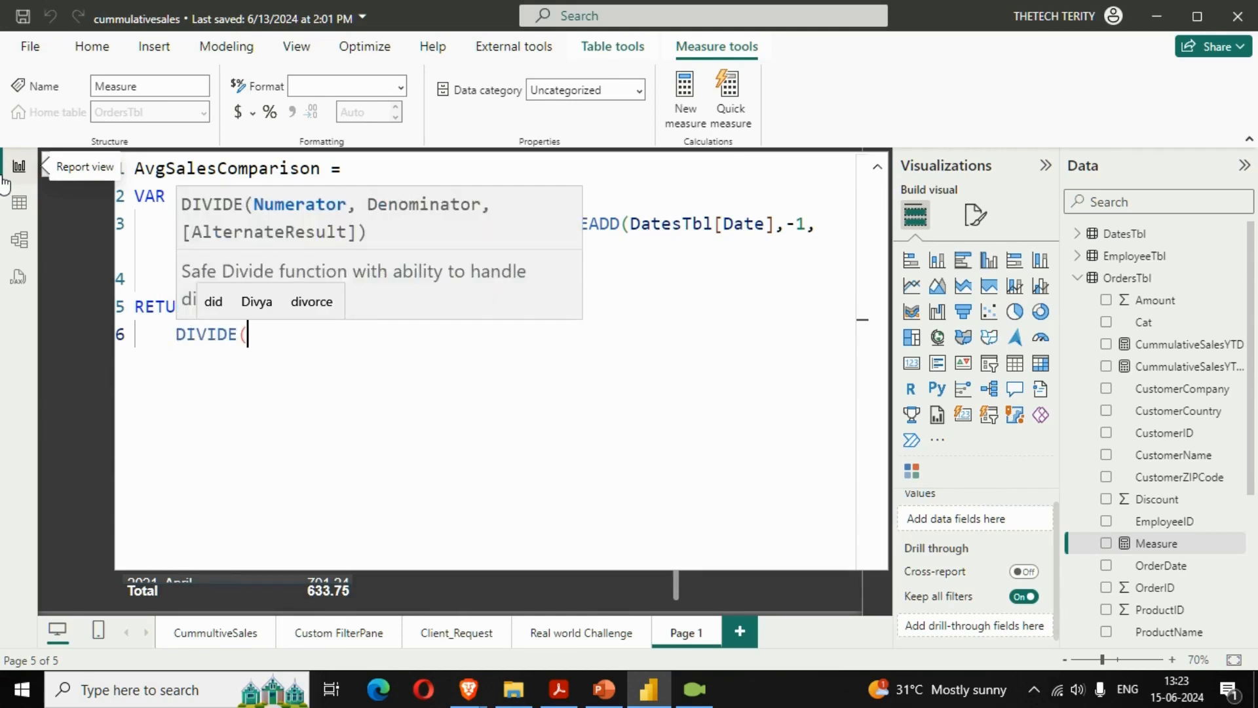
text(AVE)
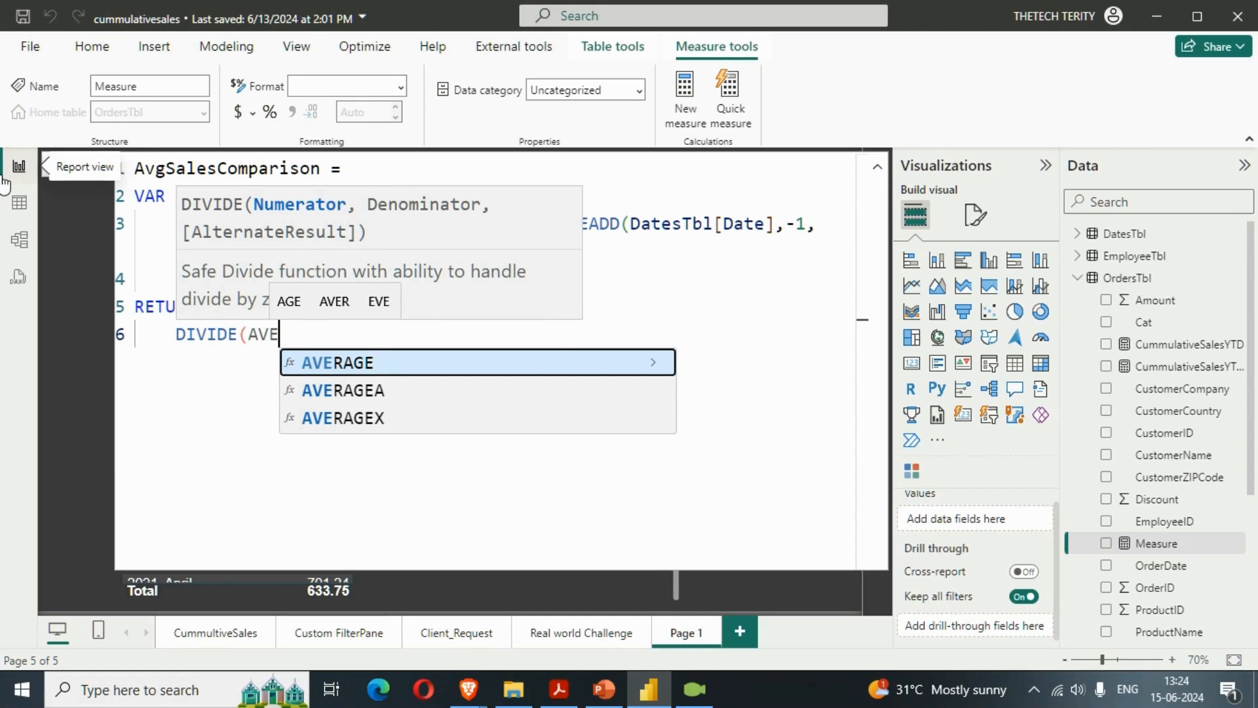
key(BackSpace)
key(BackSpace)
key(BackSpace)
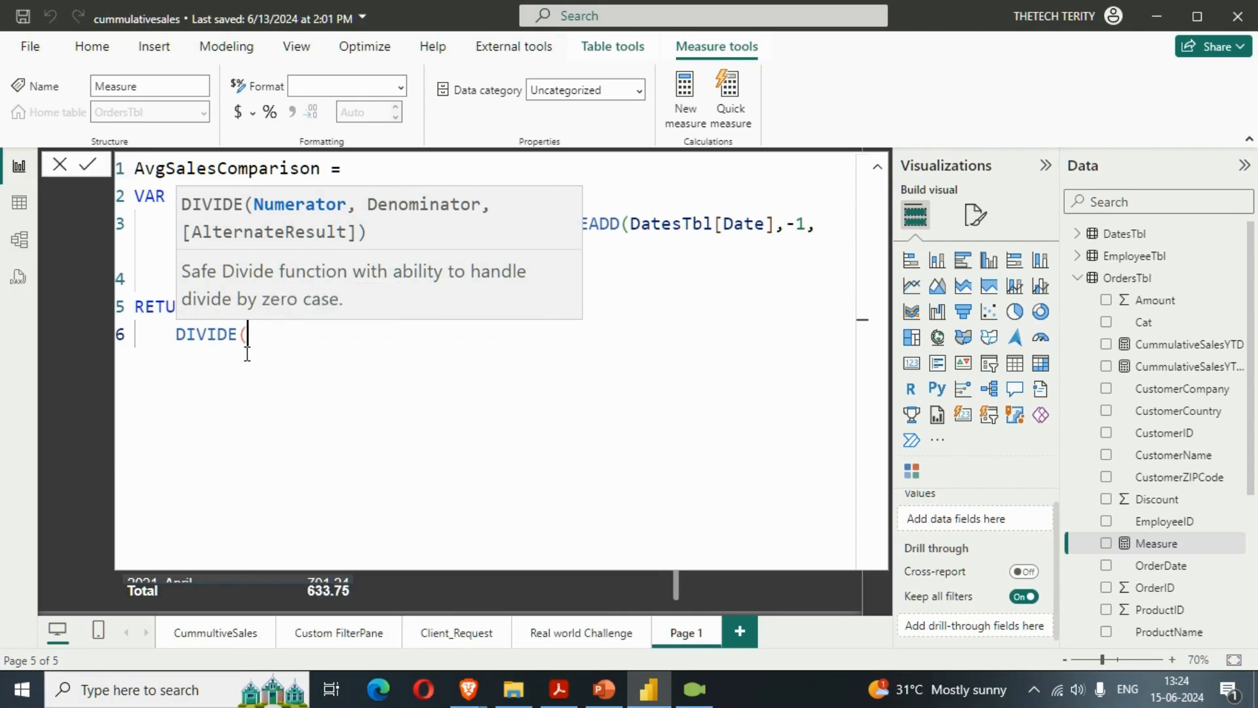
key(BackSpace)
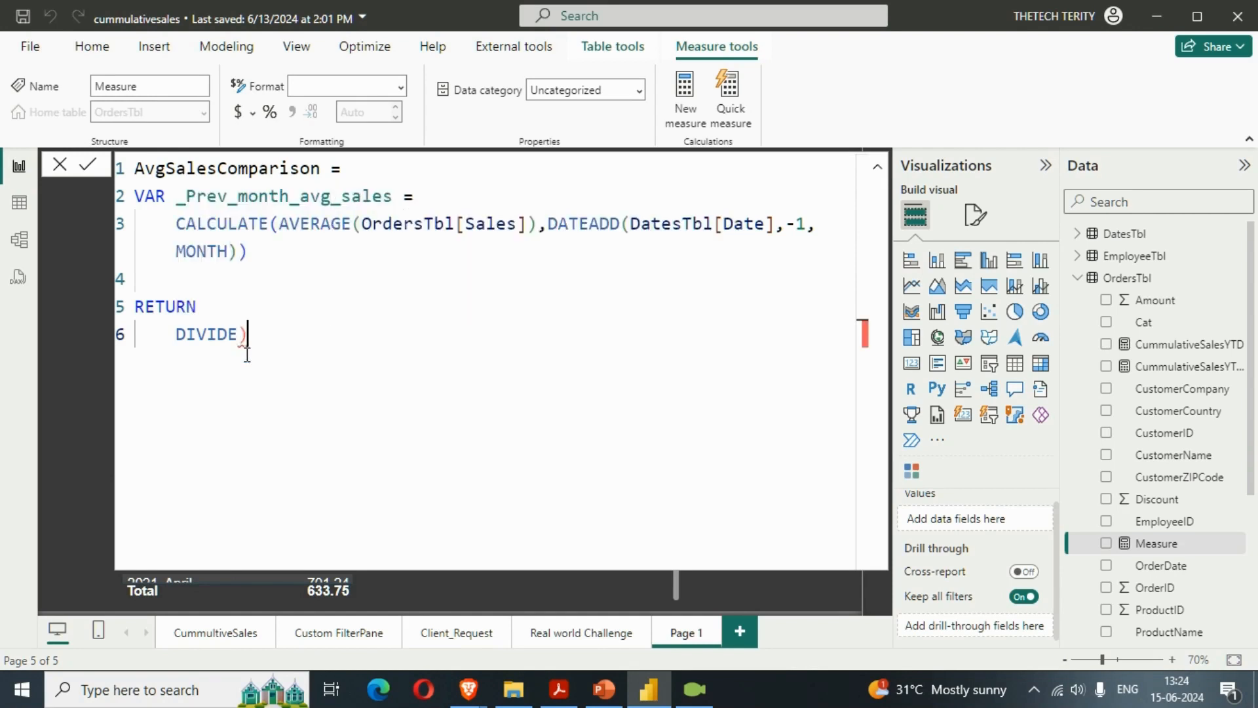
click(247, 363)
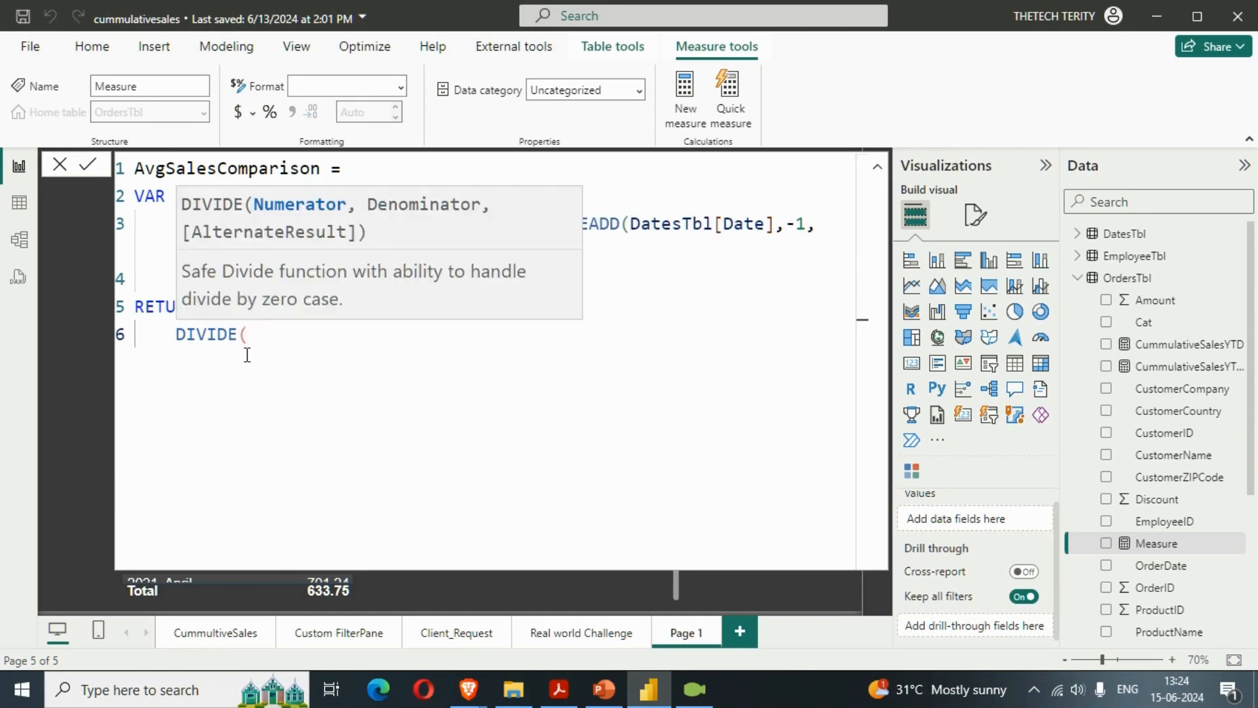
Step: Build the DIVIDE numerator as AVERAGE(OrdersTbl[Sales]) - _Prev_month_avg_sales
text(_)
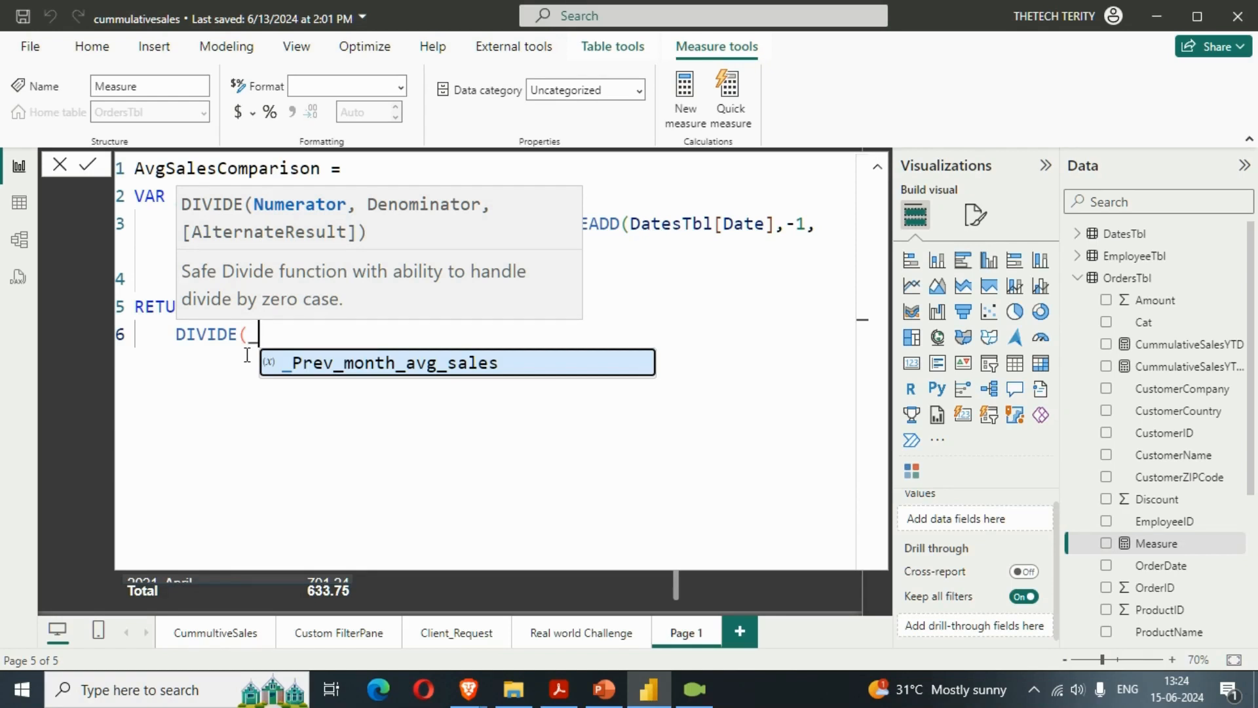
key(Tab)
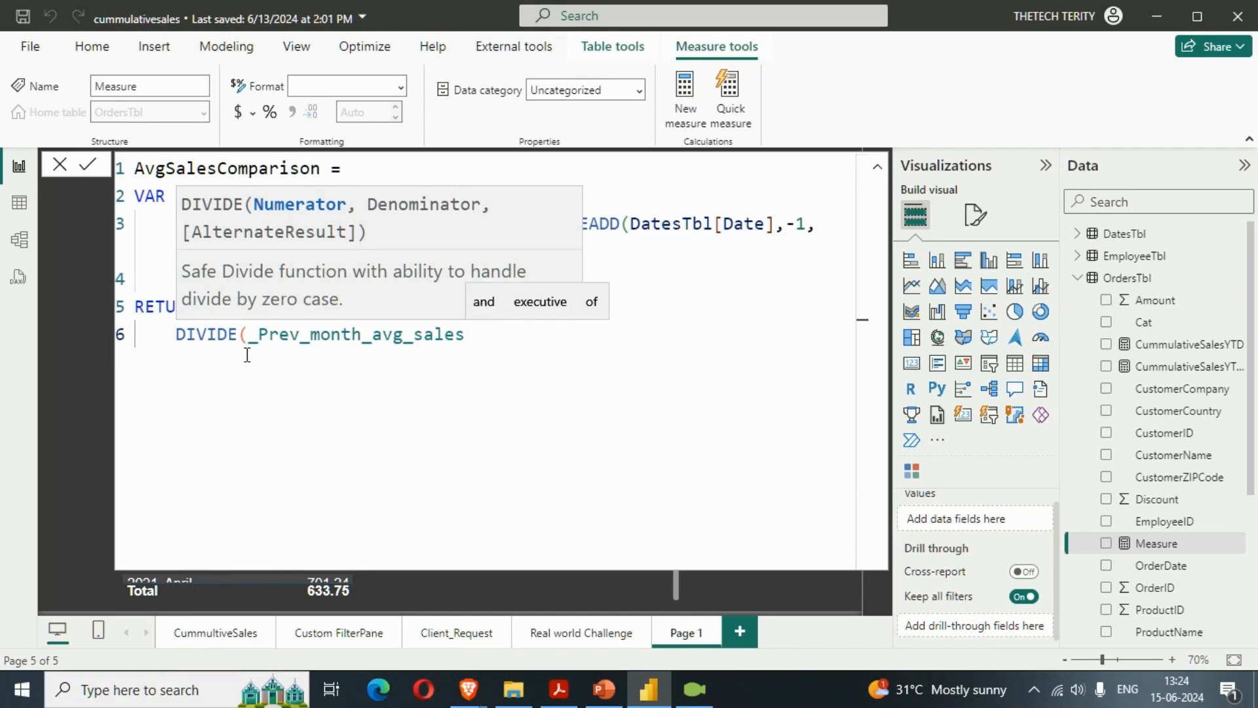
key(ctrl+shift+Left)
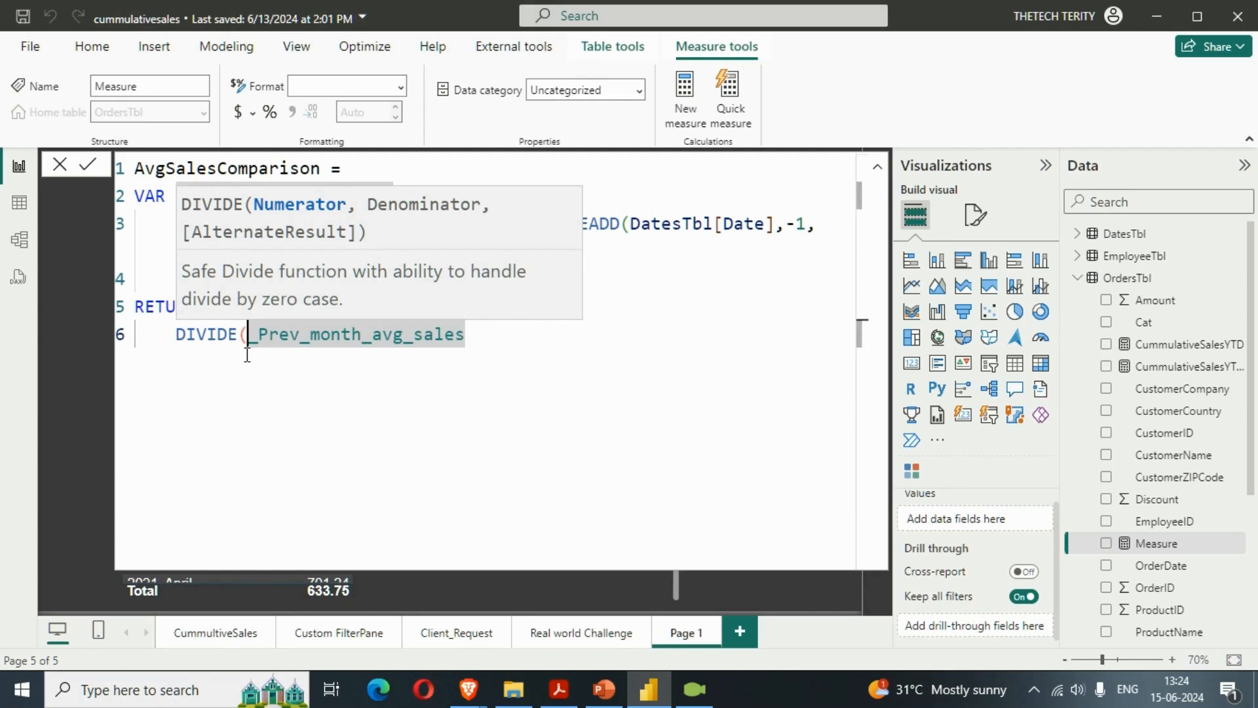
text(AVEG)
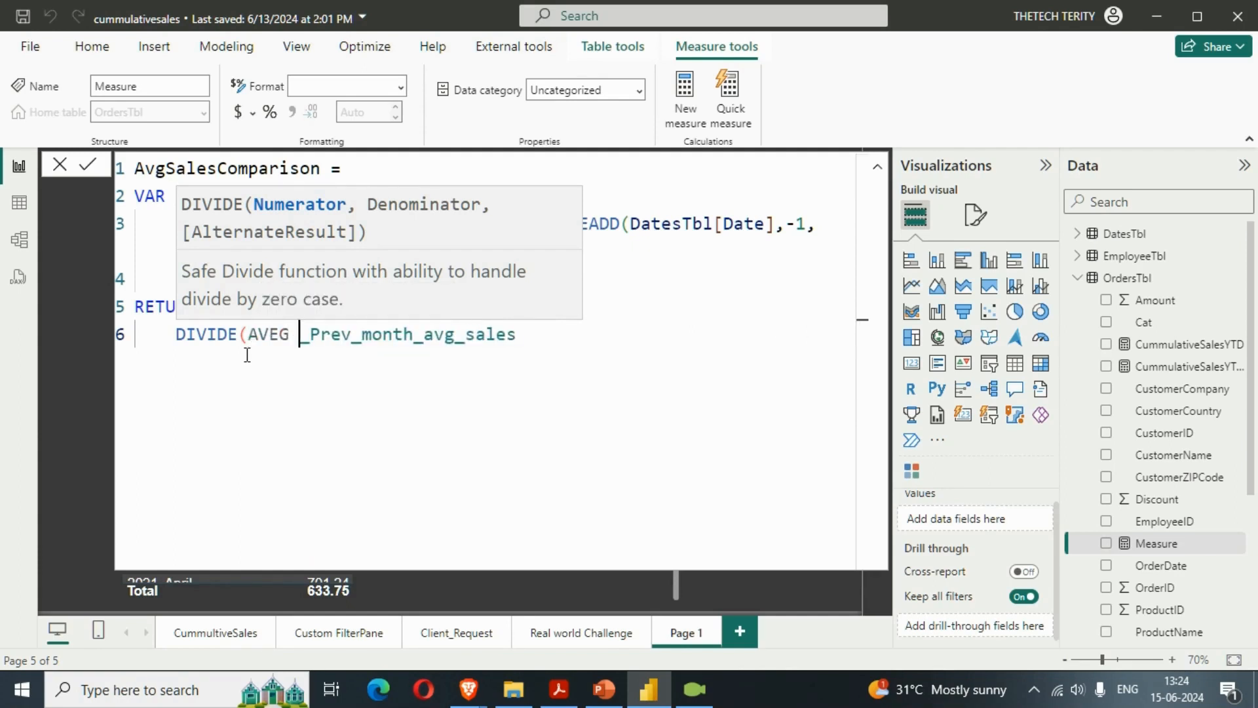
key(BackSpace)
key(BackSpace)
key(BackSpace)
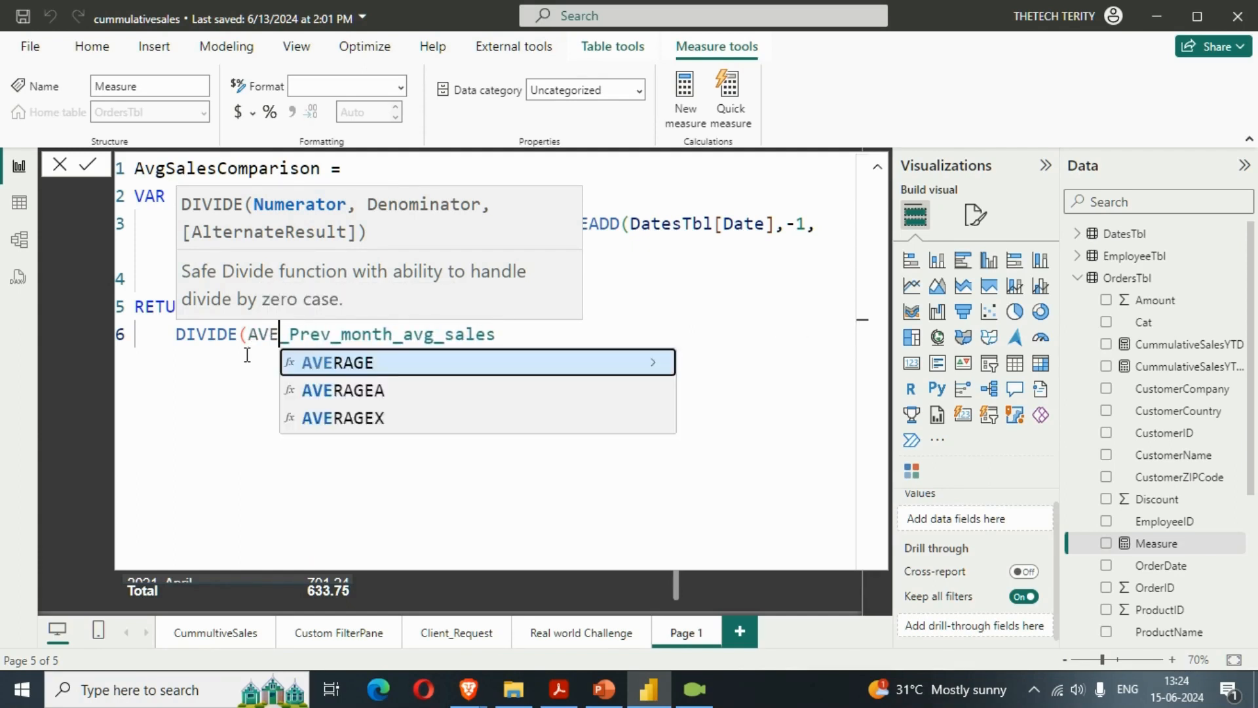
key(Tab)
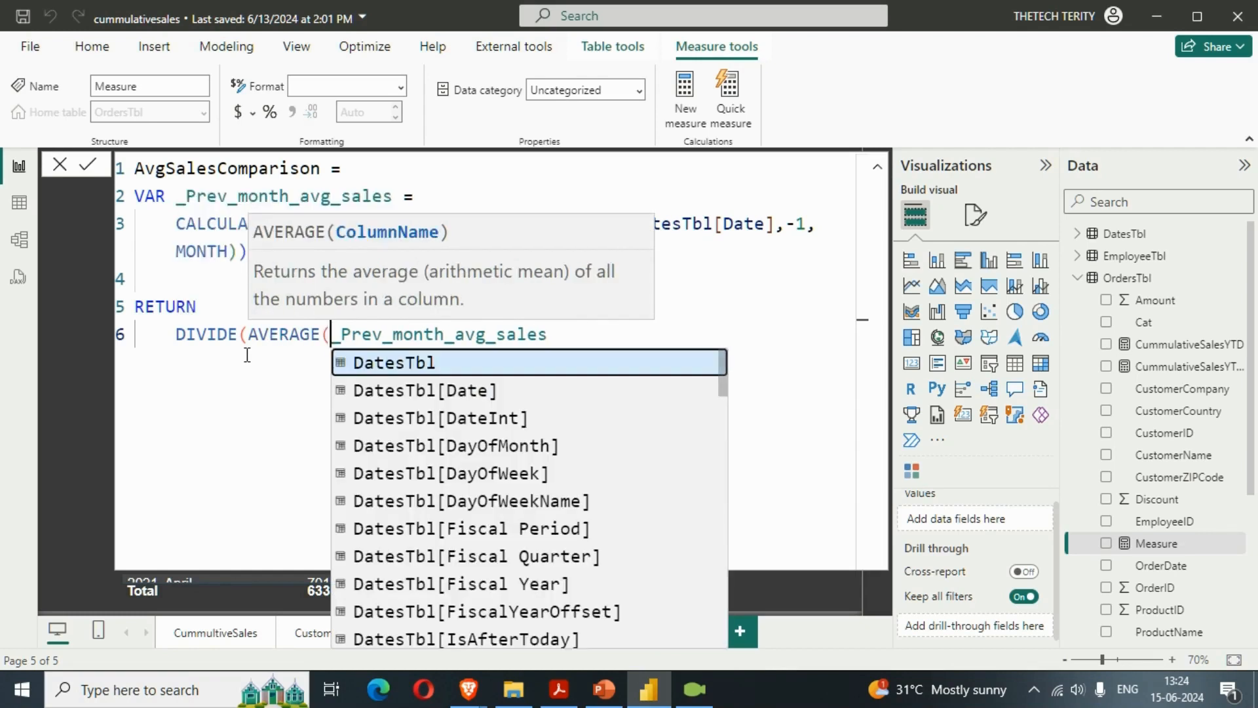
text(SAL)
key(Tab)
text())
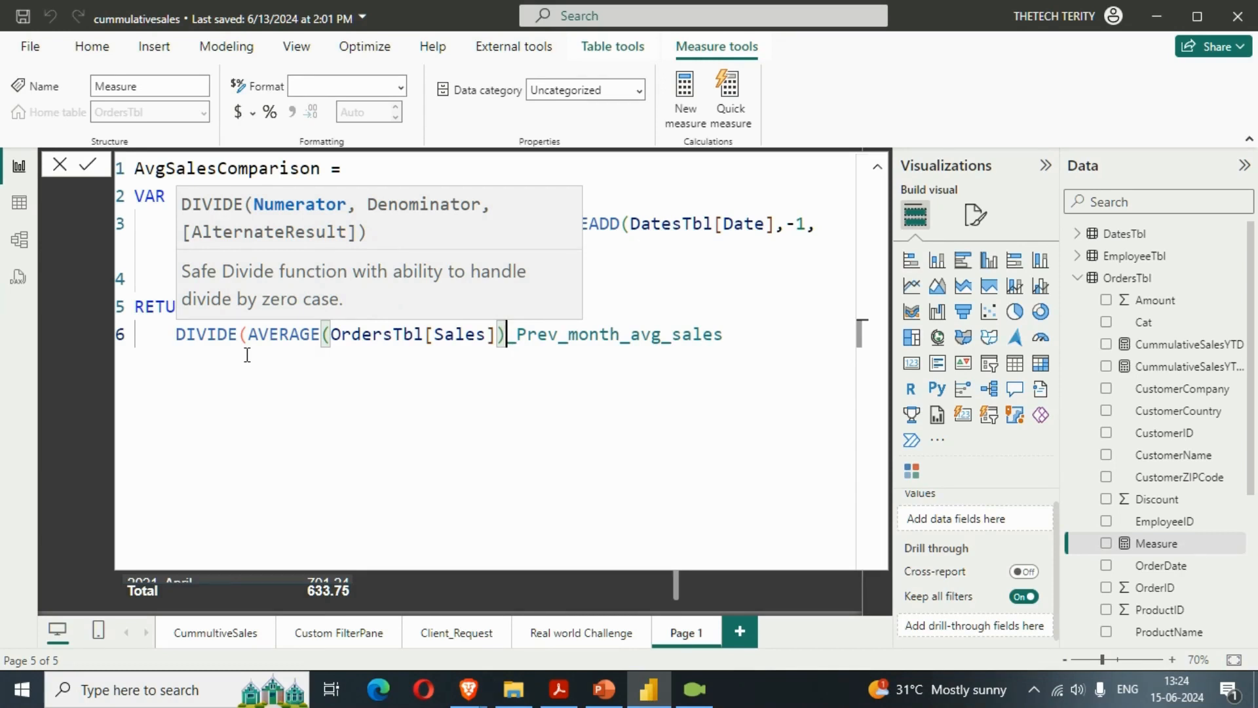
text( -)
Step: Add _Prev_month_avg_sales as the DIVIDE denominator, close the function and commit the measure
key(Right)
key(Right)
key(Right)
key(Right)
key(Right)
key(Right)
key(Right)
key(Right)
key(Right)
key(Right)
key(Right)
key(Right)
key(Right)
key(Right)
key(Right)
key(Right)
key(Right)
key(Right)
key(Right)
key(Right)
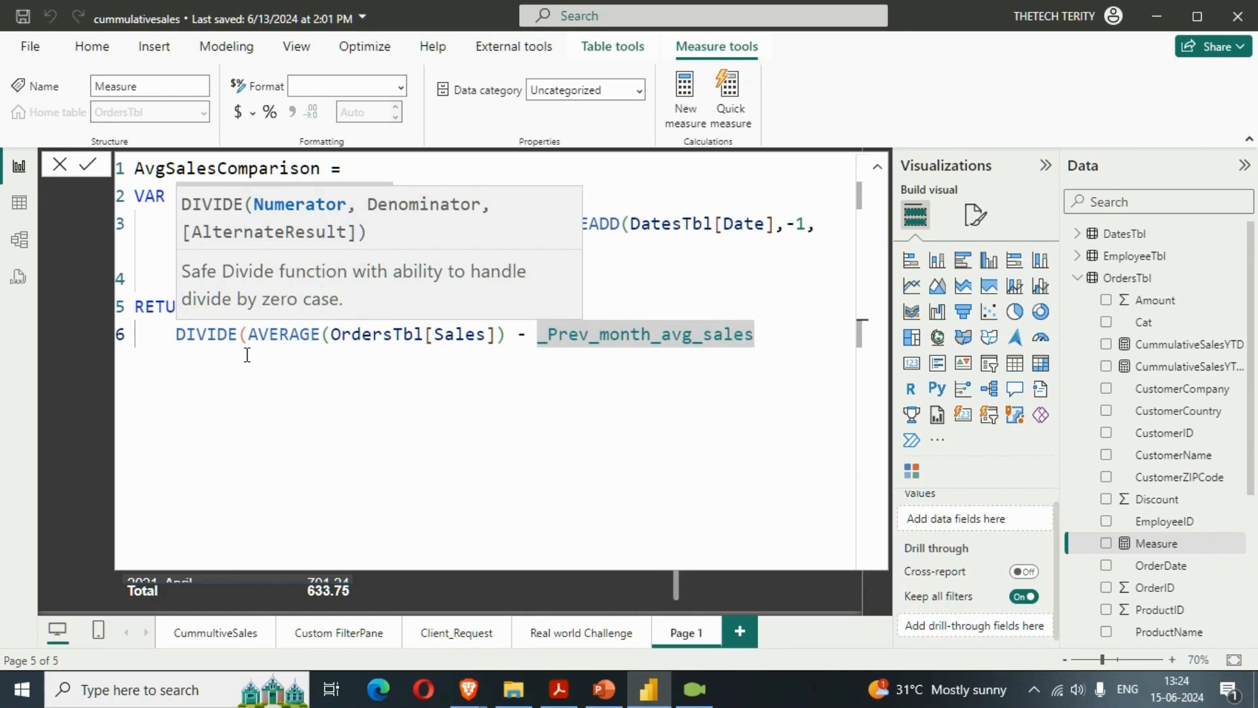
text(,)
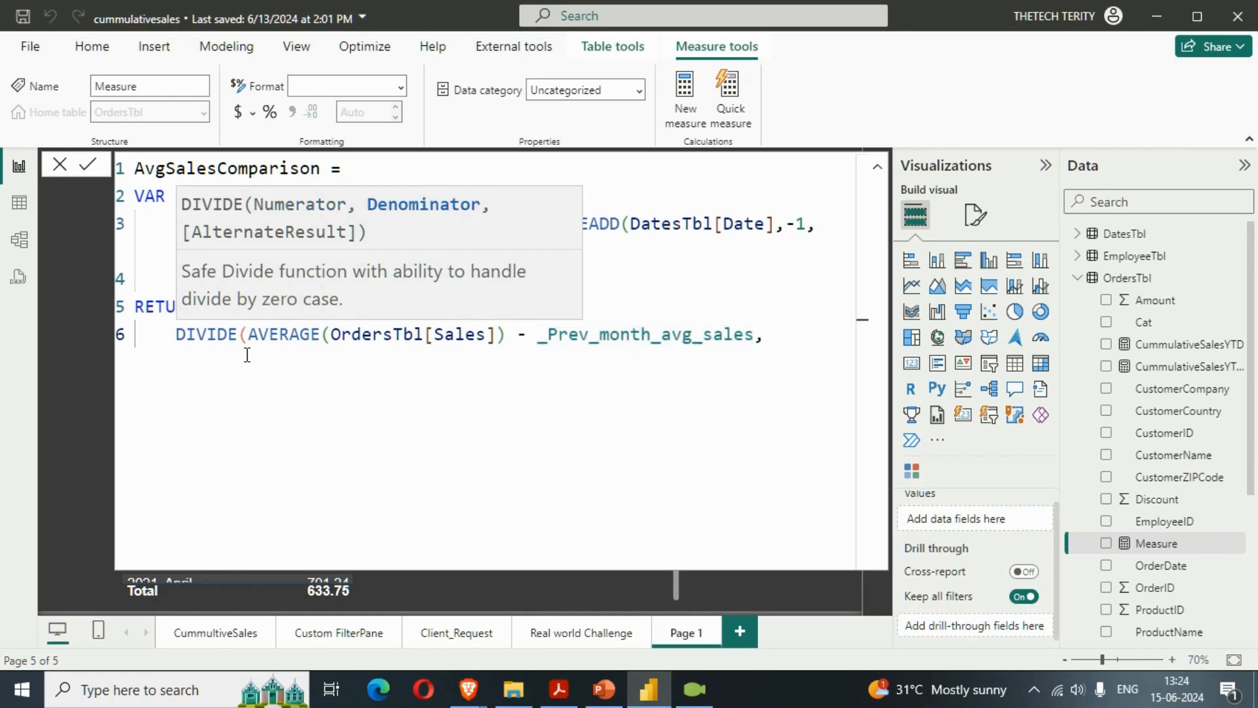
text(P)
key(BackSpace)
text(_)
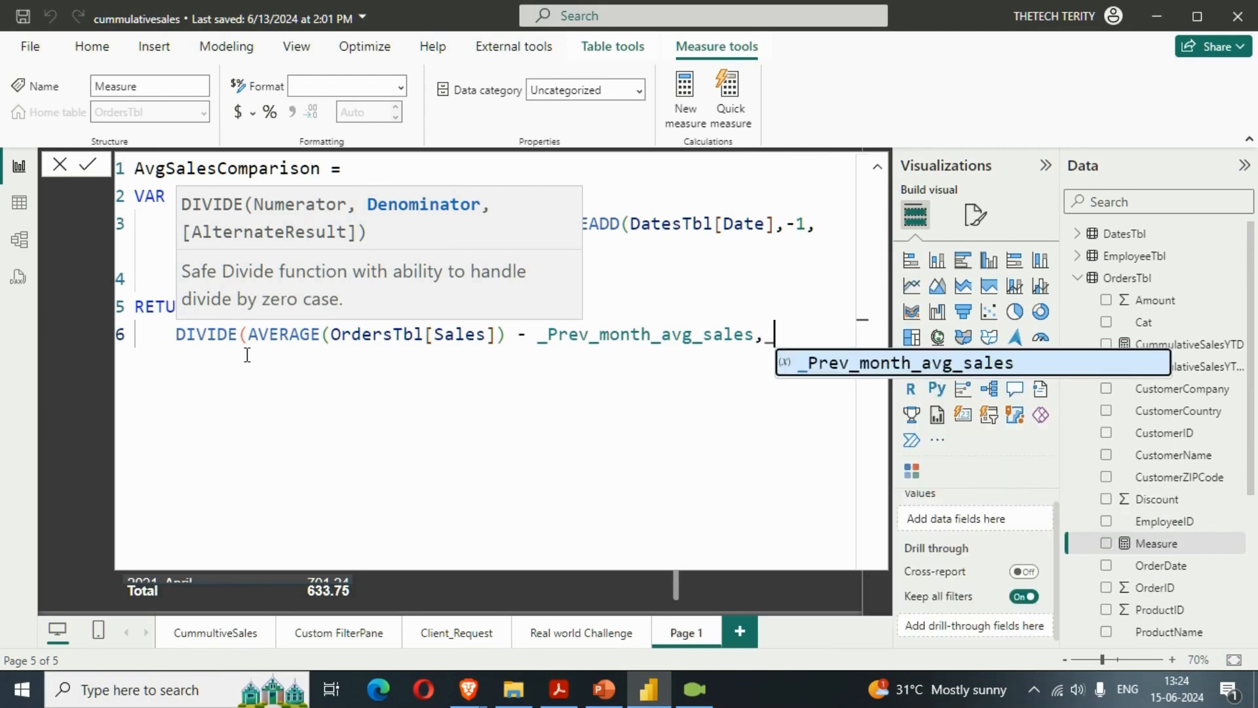
key(Tab)
text())
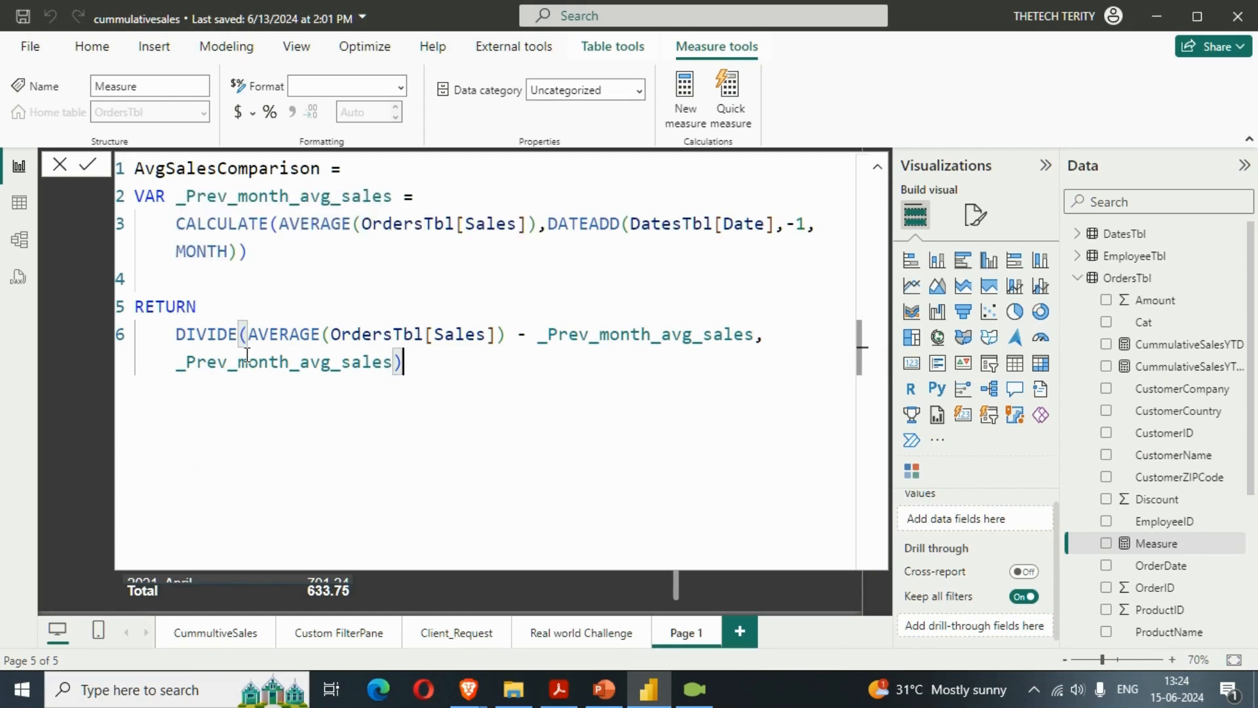
key(Return)
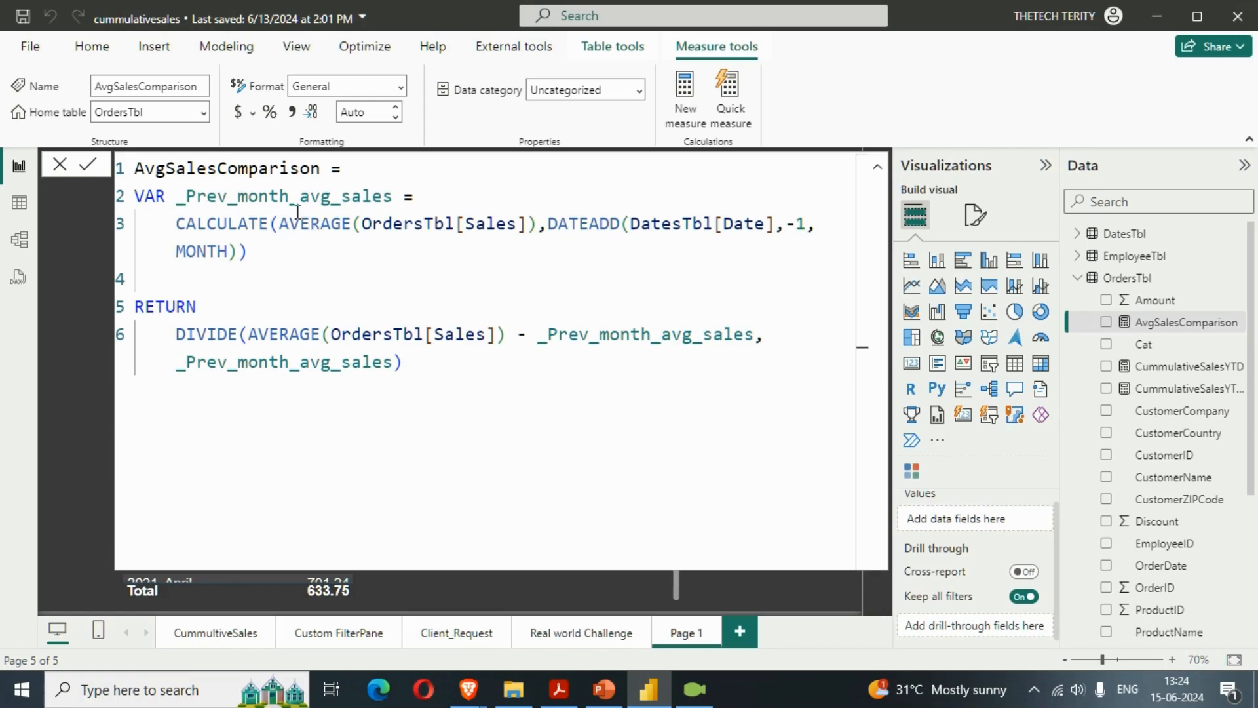
Step: Review the measure's CALCULATE expression, its DATEADD filter, and the numerator and denominator of DIVIDE
drag(176, 230, 288, 253)
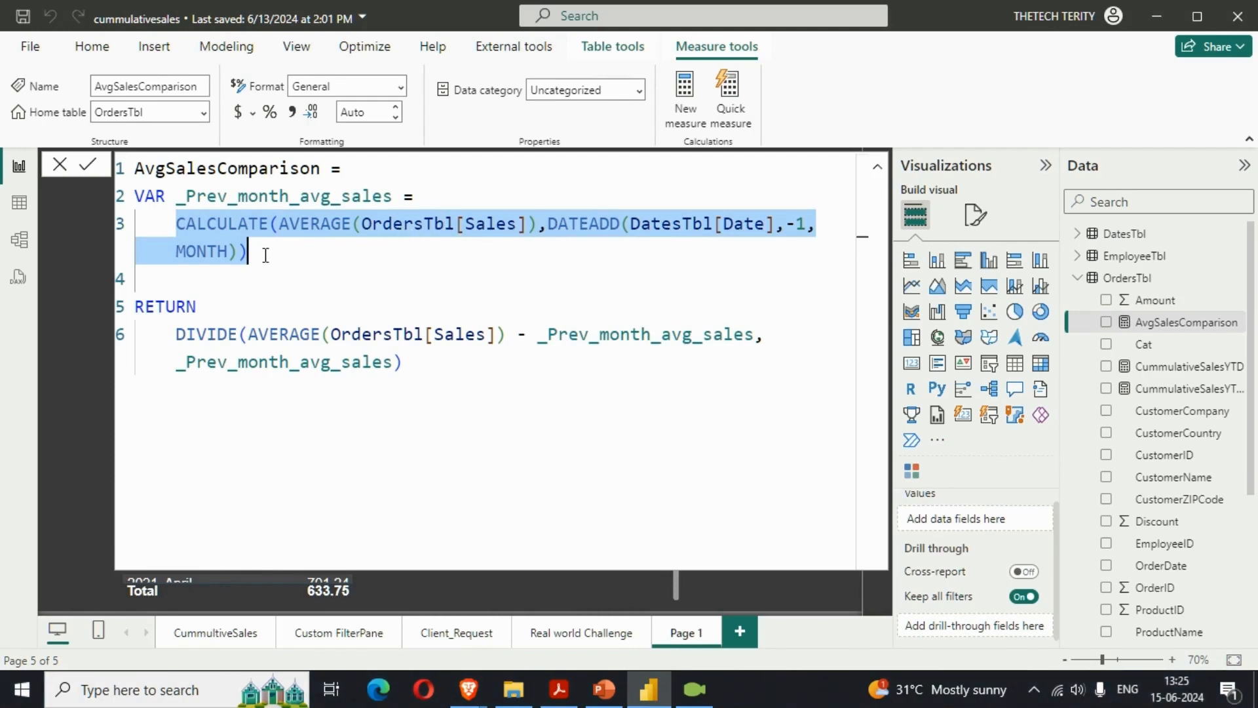
click(560, 244)
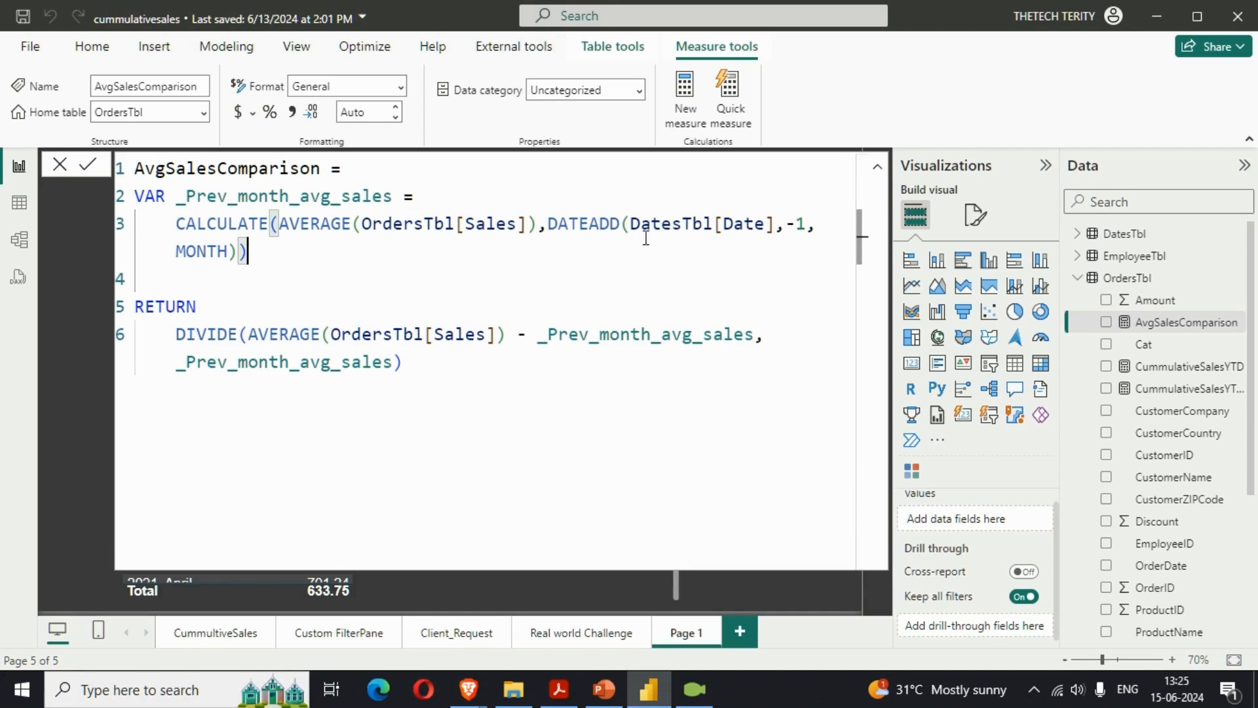
click(551, 221)
double_click(577, 222)
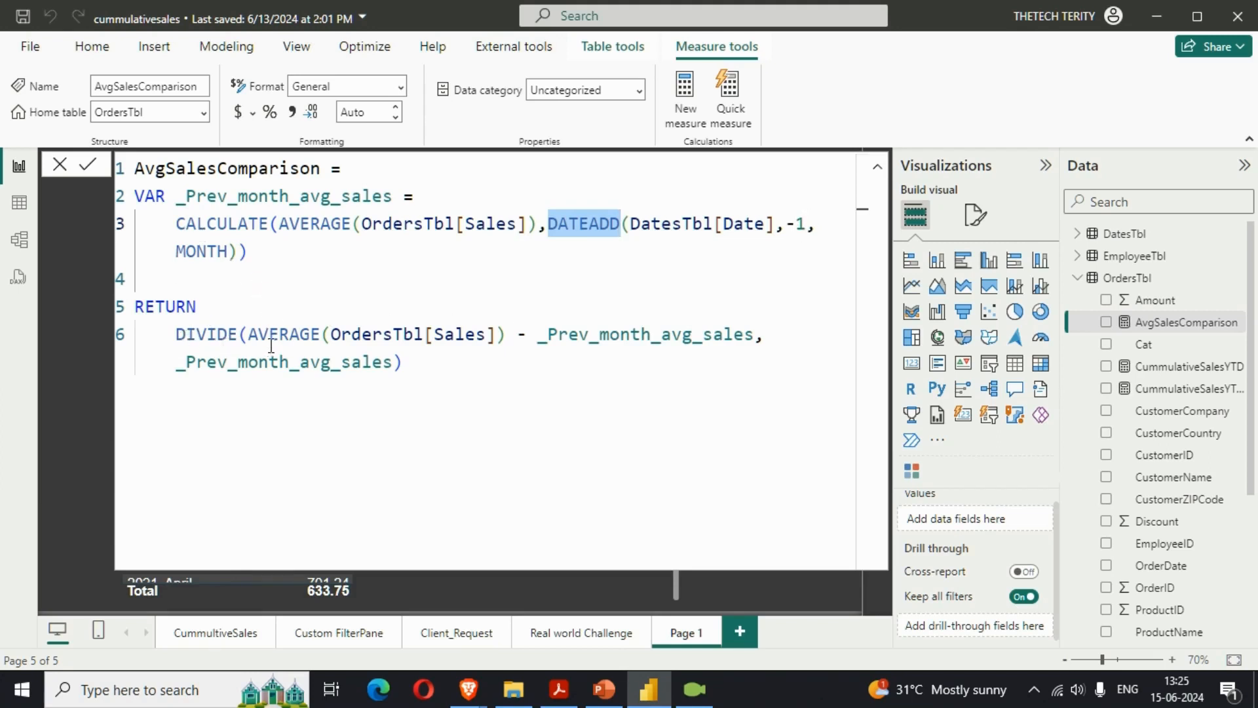
drag(248, 335, 755, 335)
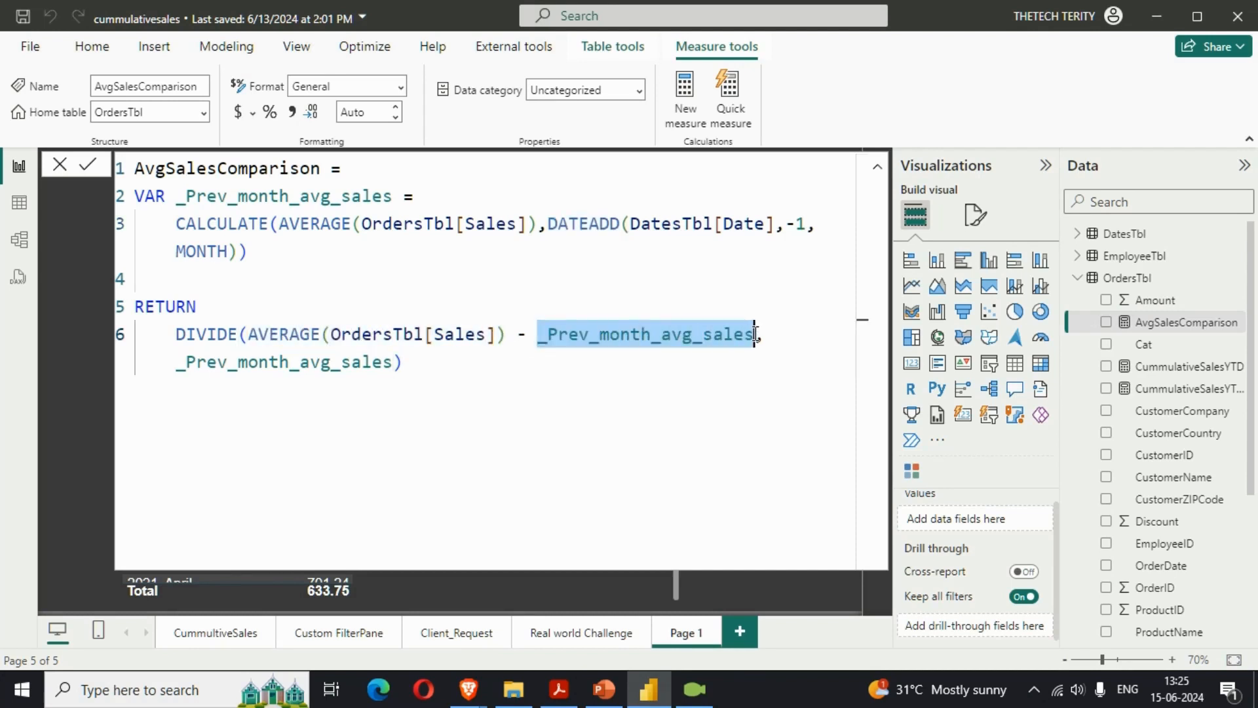
drag(175, 363, 401, 362)
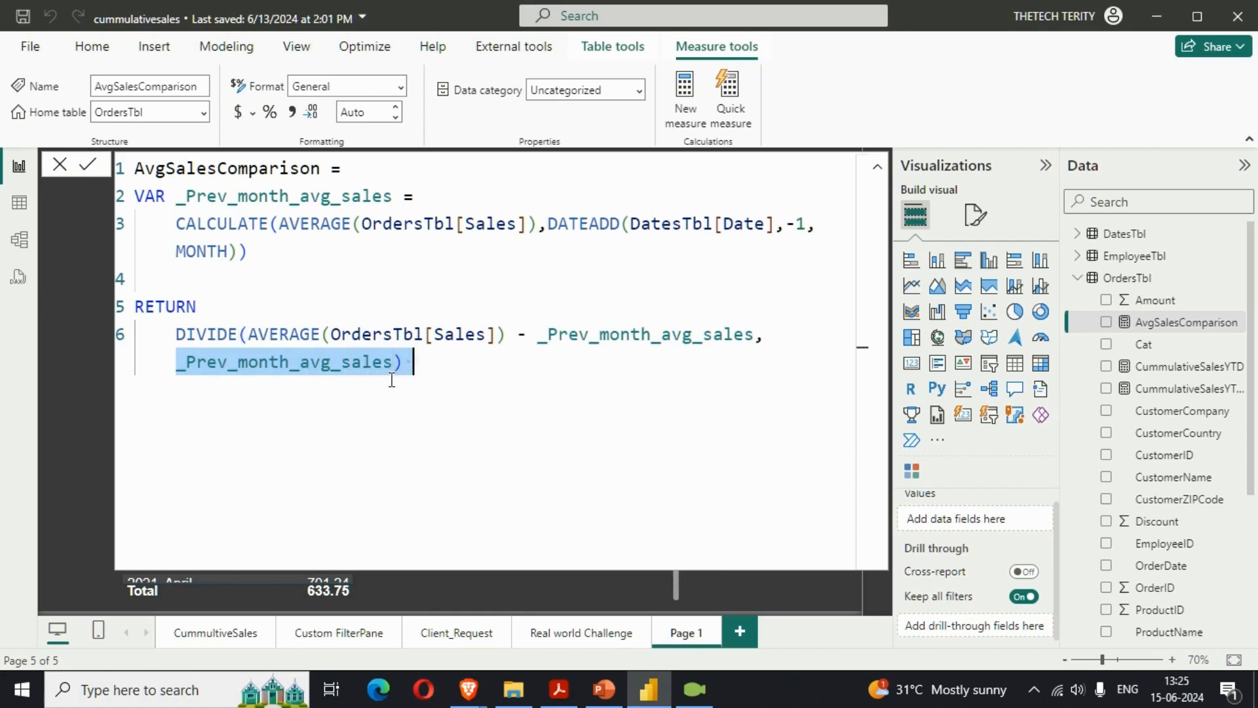
click(420, 384)
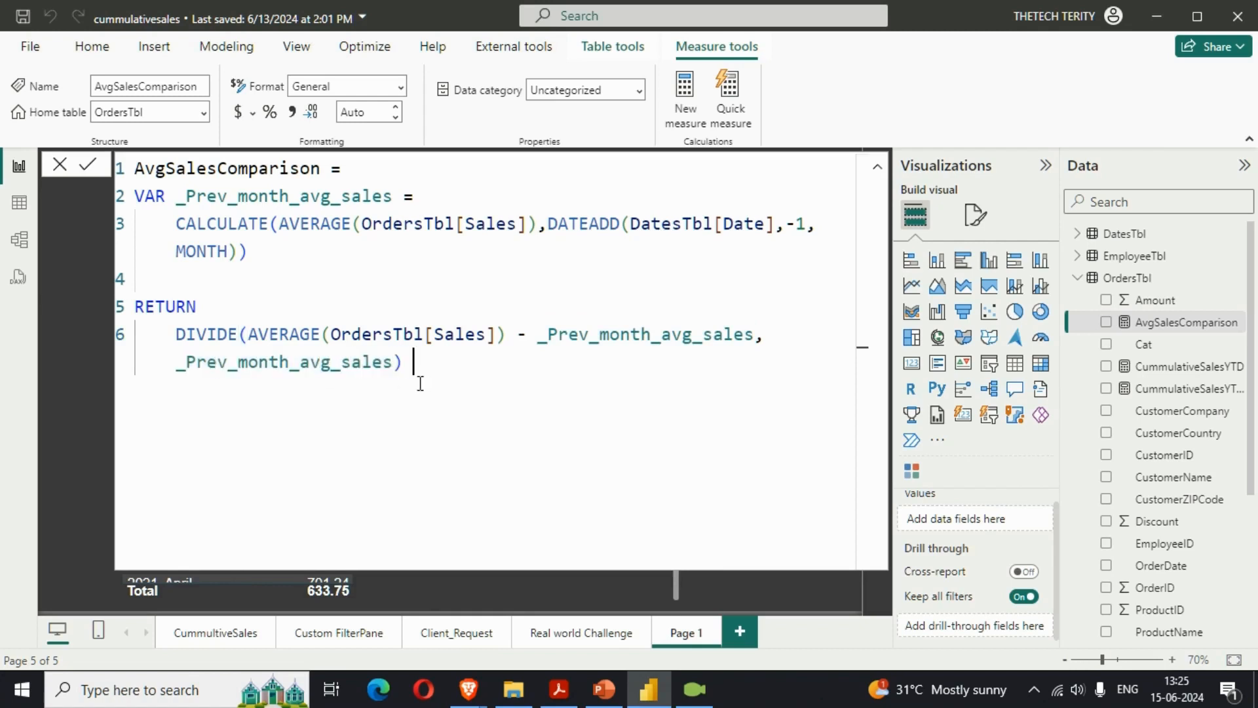
Step: Format the AvgSalesComparison measure as a percentage and collapse the formula editor
click(270, 116)
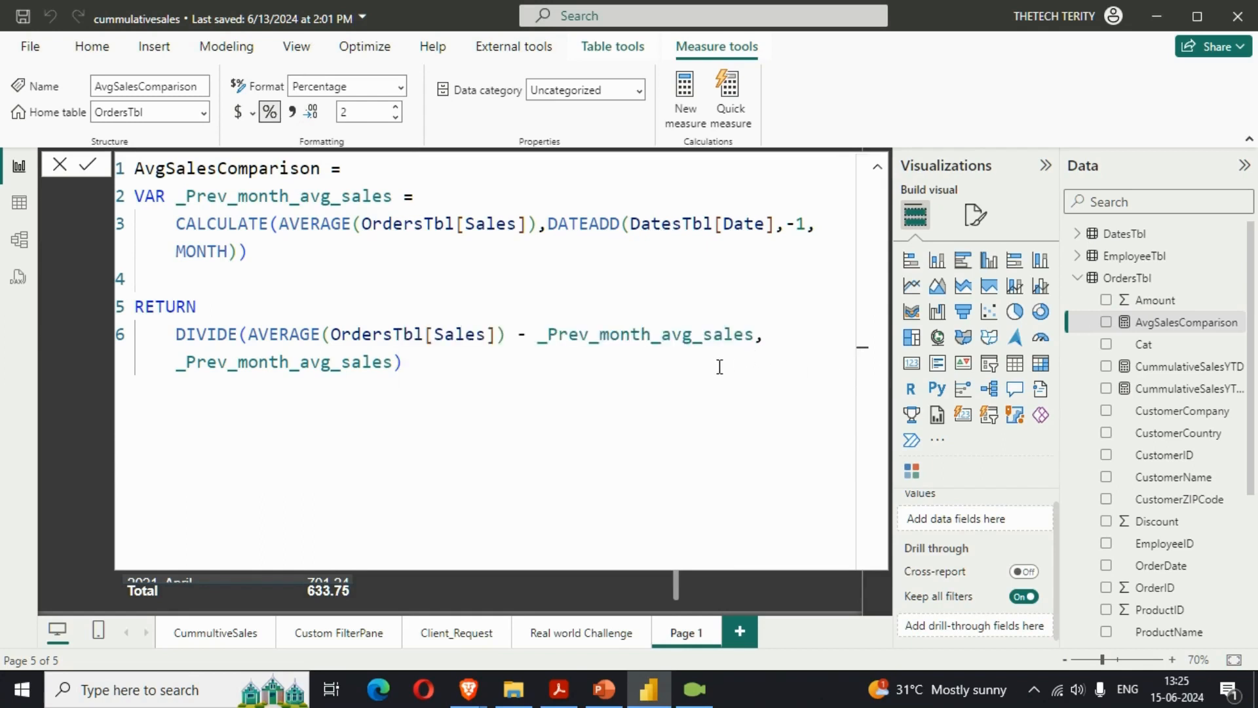
click(878, 175)
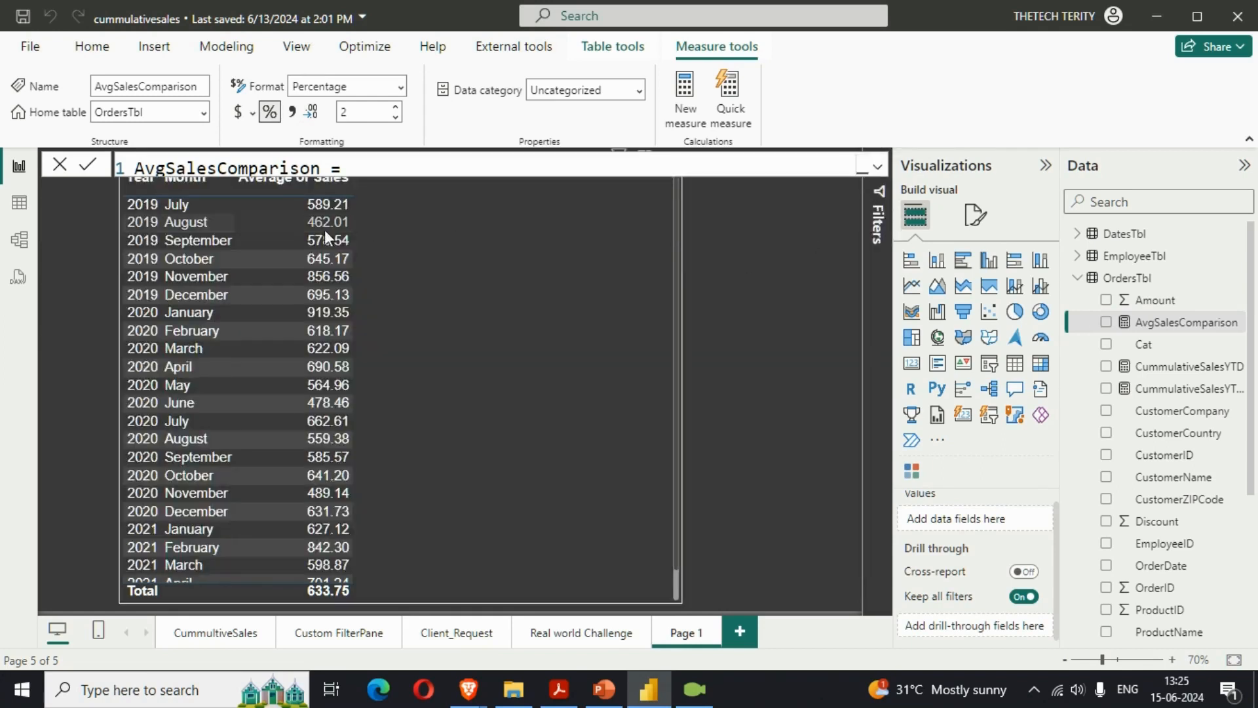
click(878, 167)
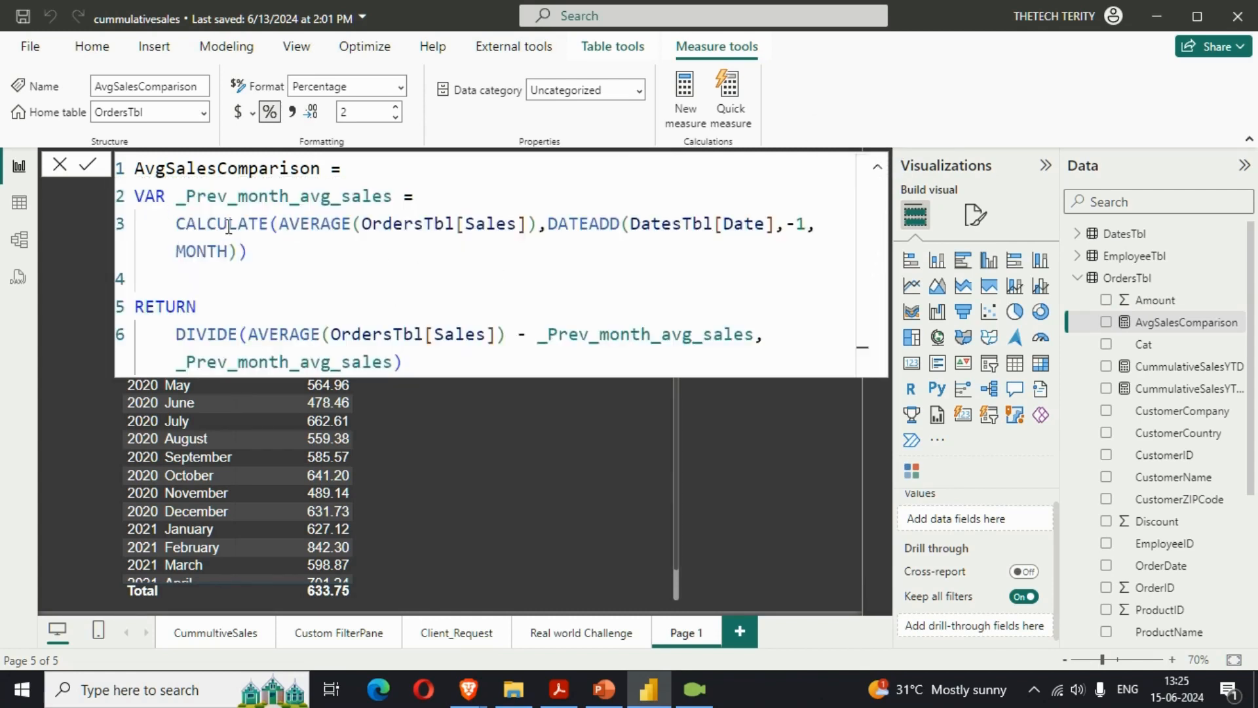
click(877, 167)
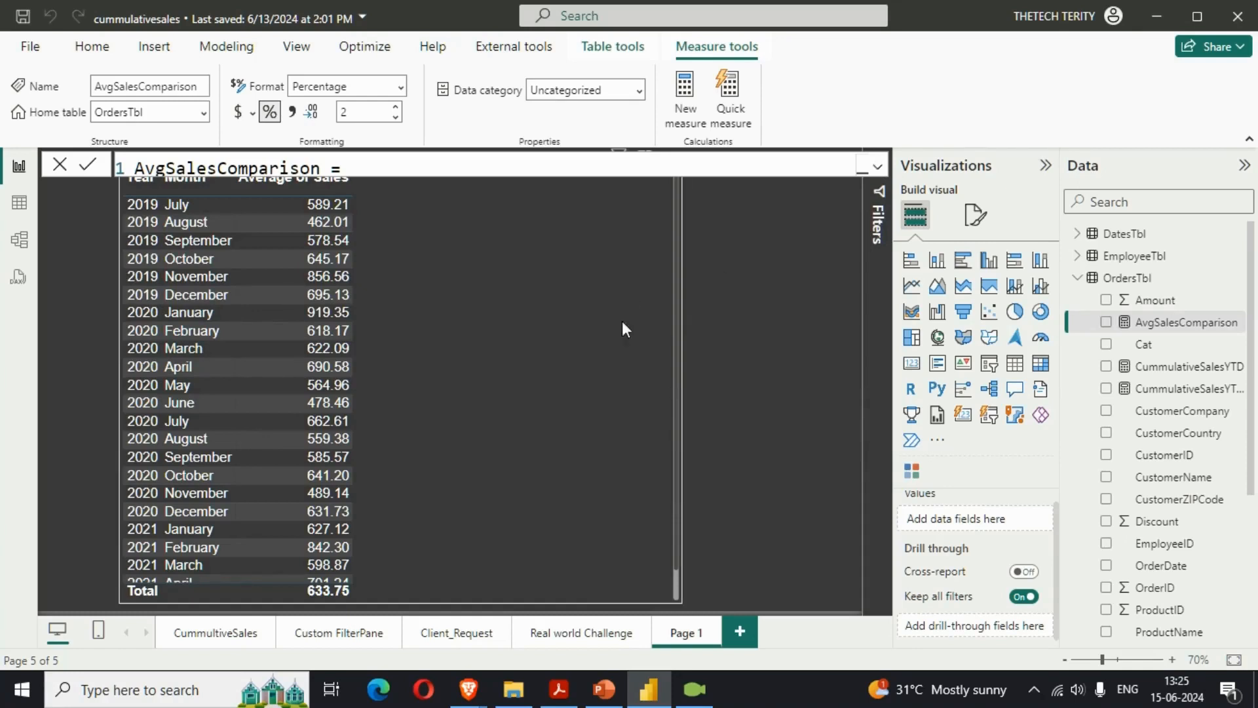
Step: Add the AvgSalesComparison measure to the monthly average sales table and widen the table visual
click(763, 311)
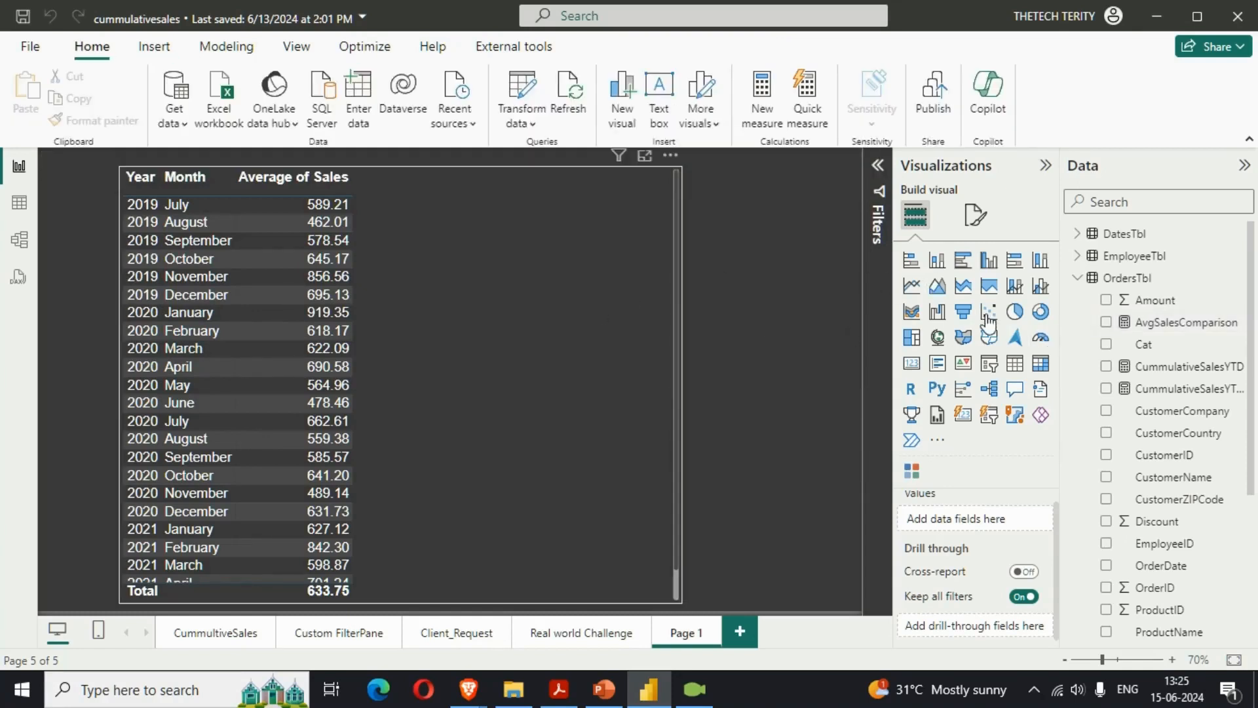
click(580, 305)
click(1106, 323)
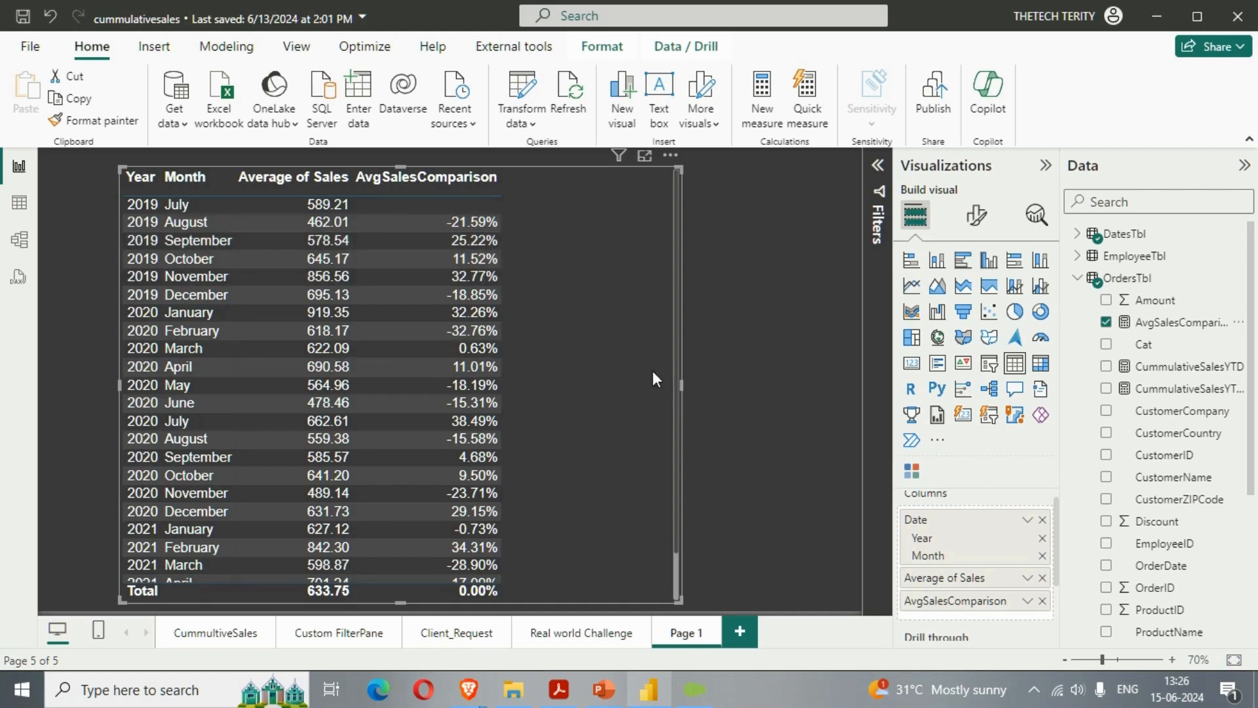
drag(682, 571, 785, 600)
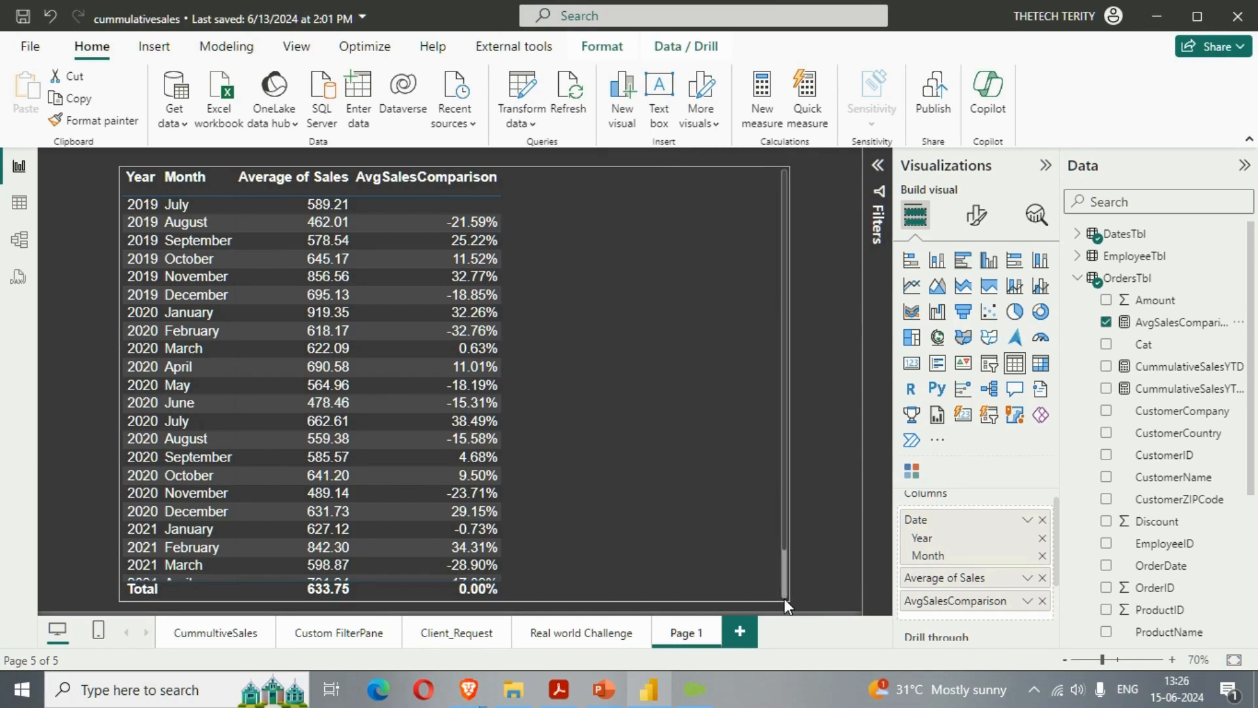